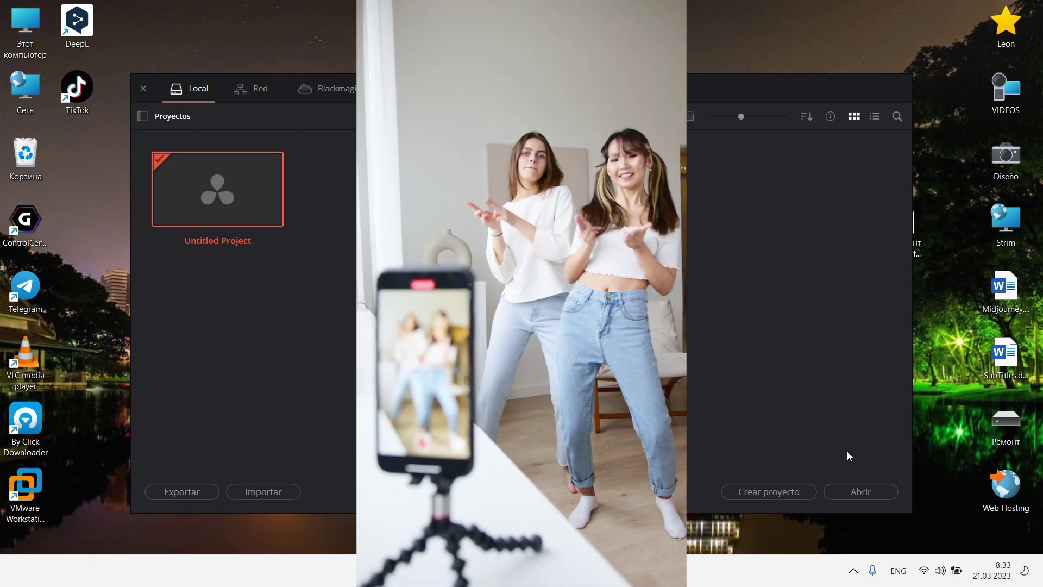
Open the Untitled Project from the Project Manager.
left_click(860, 491)
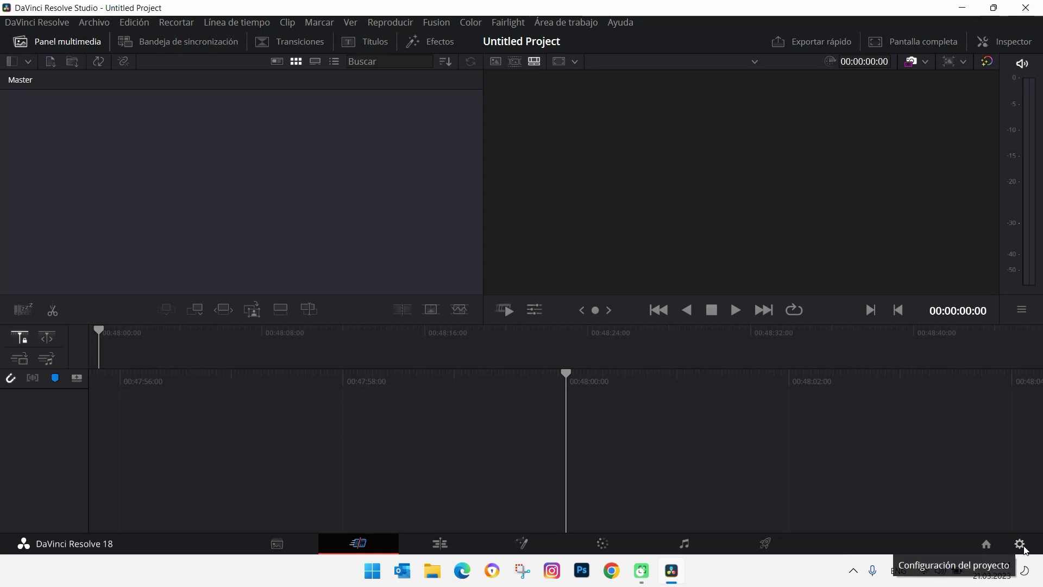
Make the timeline vertical 1080x1920 and scale mismatched clips up with cropping to fill the frame.
left_click(1020, 545)
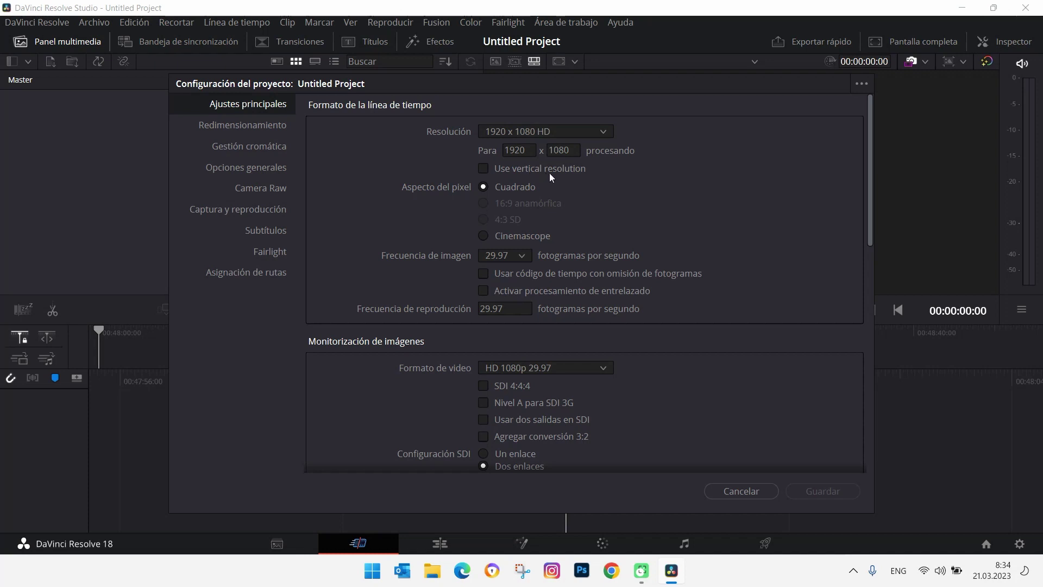
left_click(485, 169)
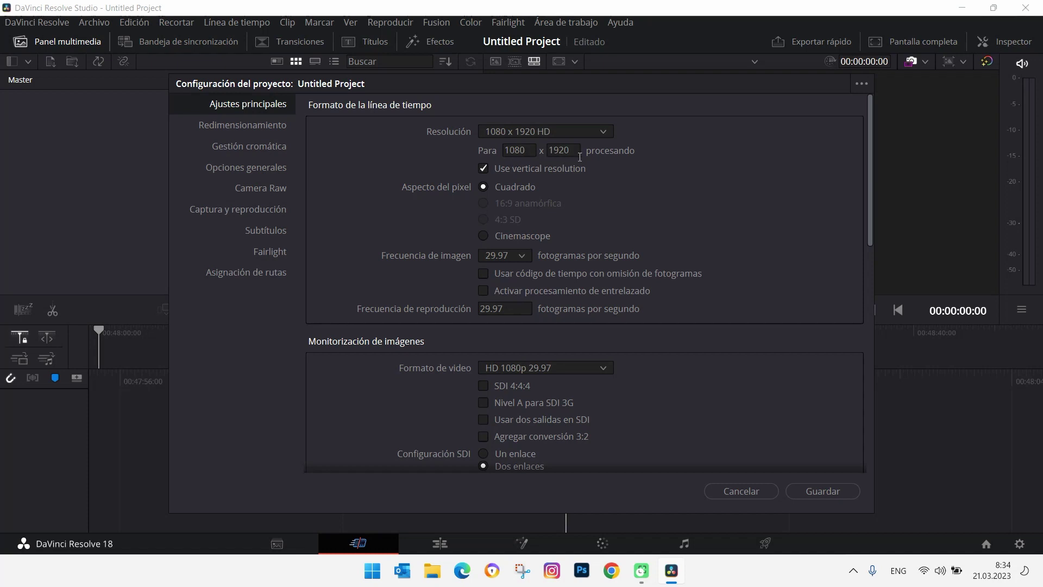
left_click(249, 130)
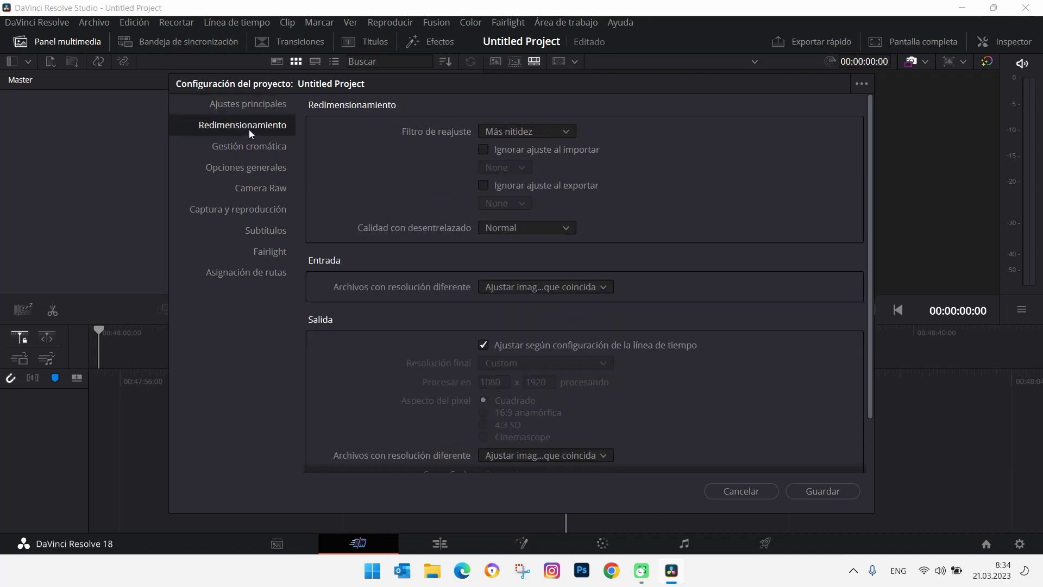
left_click(593, 289)
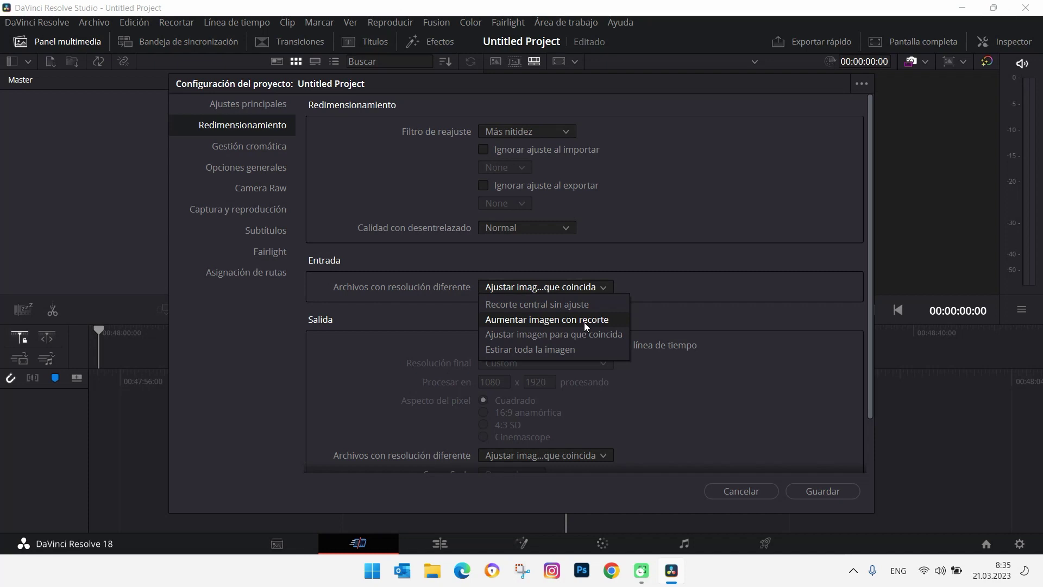
left_click(585, 322)
left_click(805, 491)
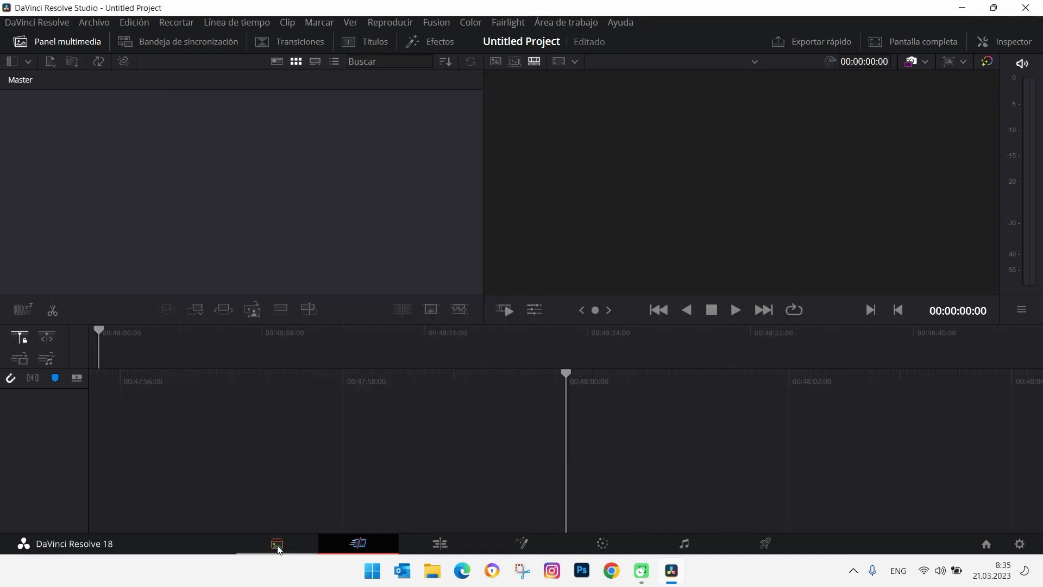
left_click(279, 548)
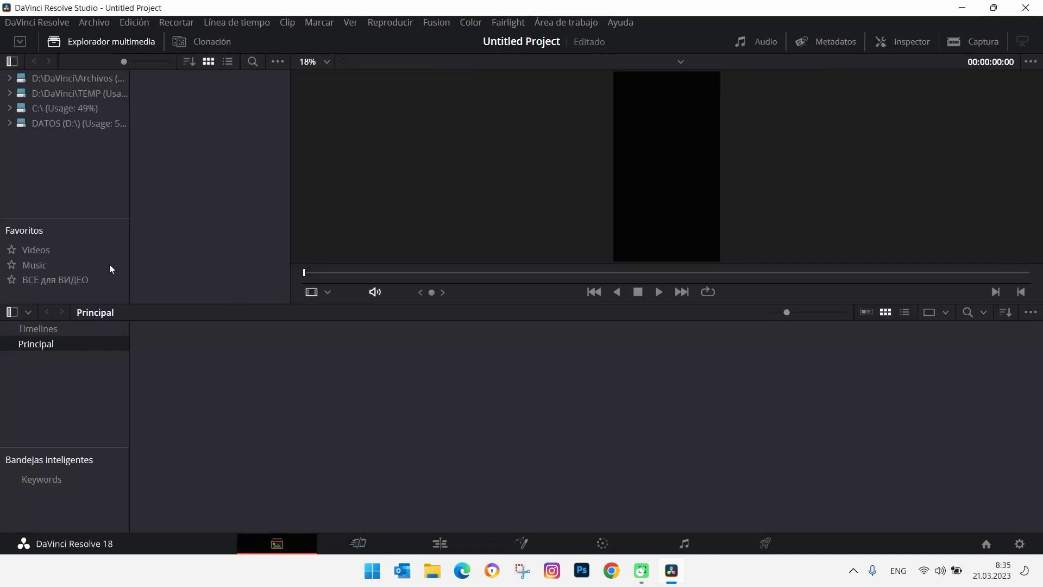
Browse to the Videos > Leon > 100GOPRO folder in the media browser.
left_click(36, 250)
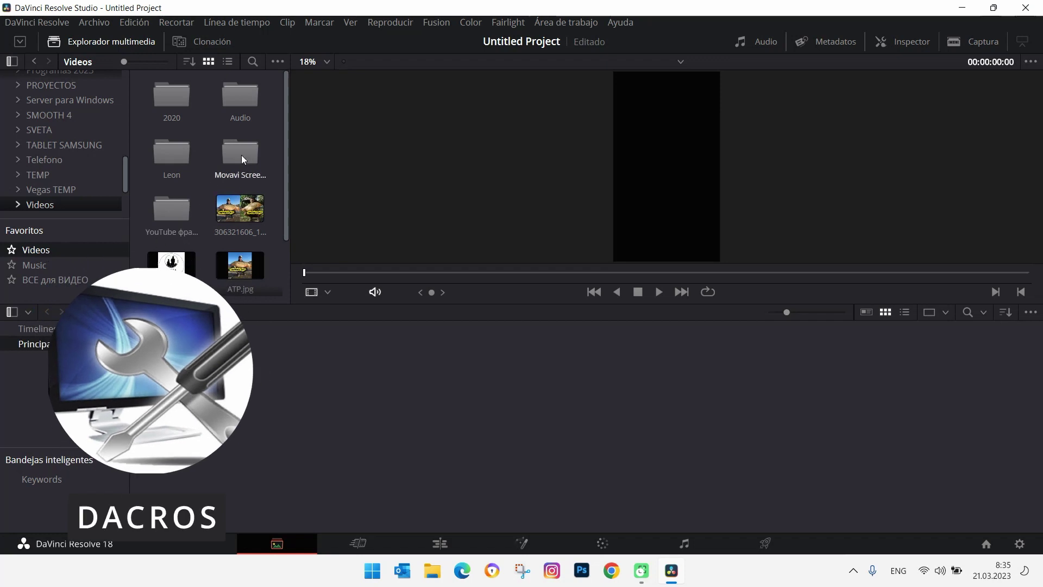
double_click(168, 146)
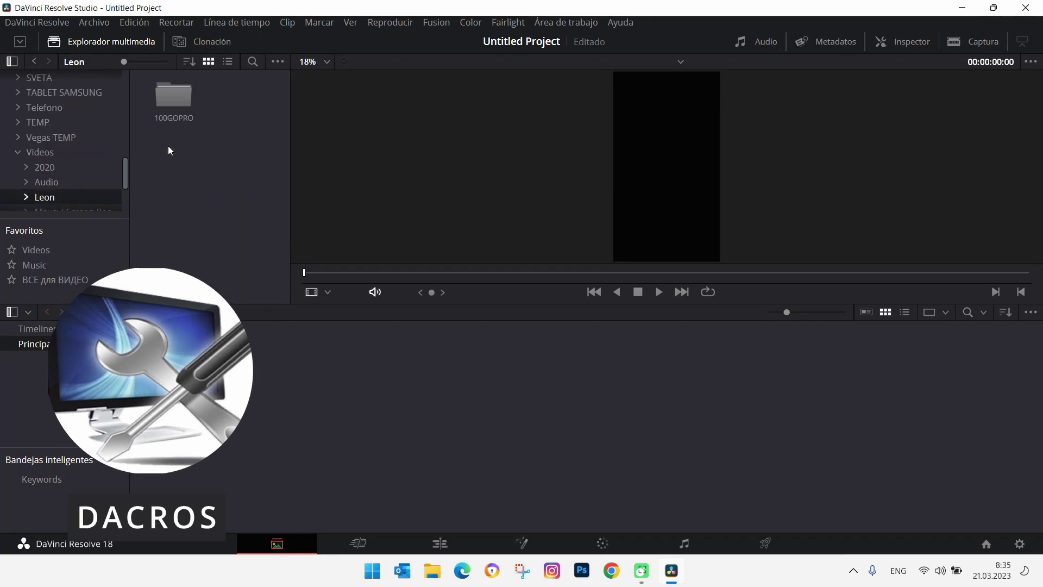
double_click(170, 100)
scroll(263, 163, "down", 1)
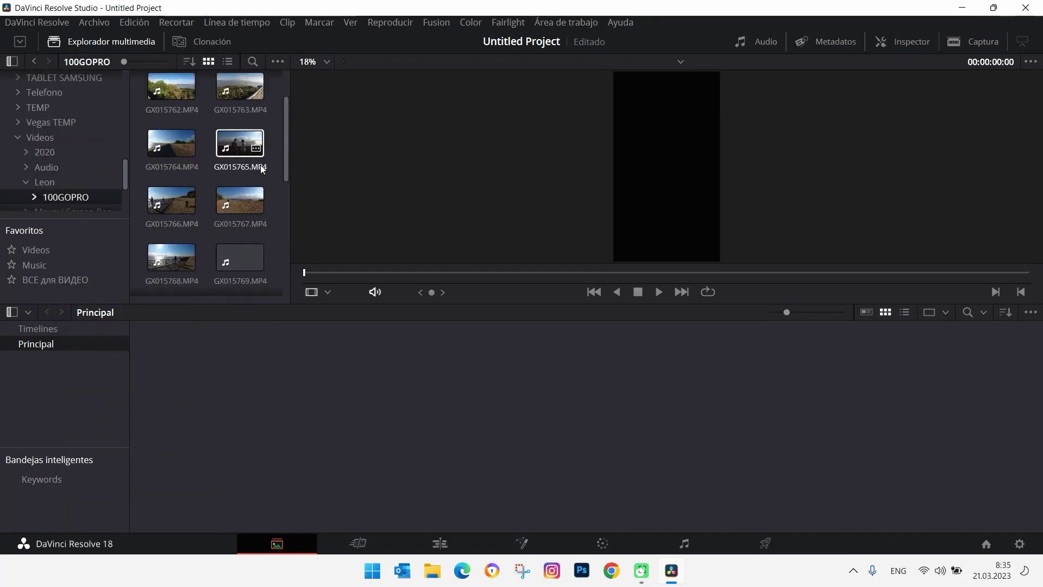
scroll(262, 169, "down", 1)
scroll(262, 169, "down", 2)
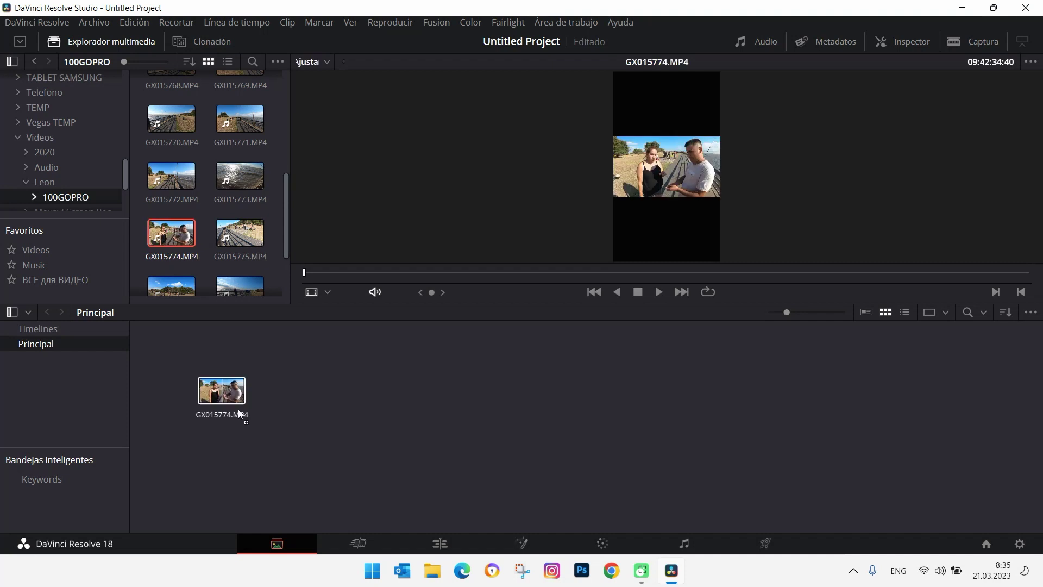
Import GX015774.MP4 into the Principal bin, matching the project frame rate to the clip.
left_click_drag(182, 238, 223, 393)
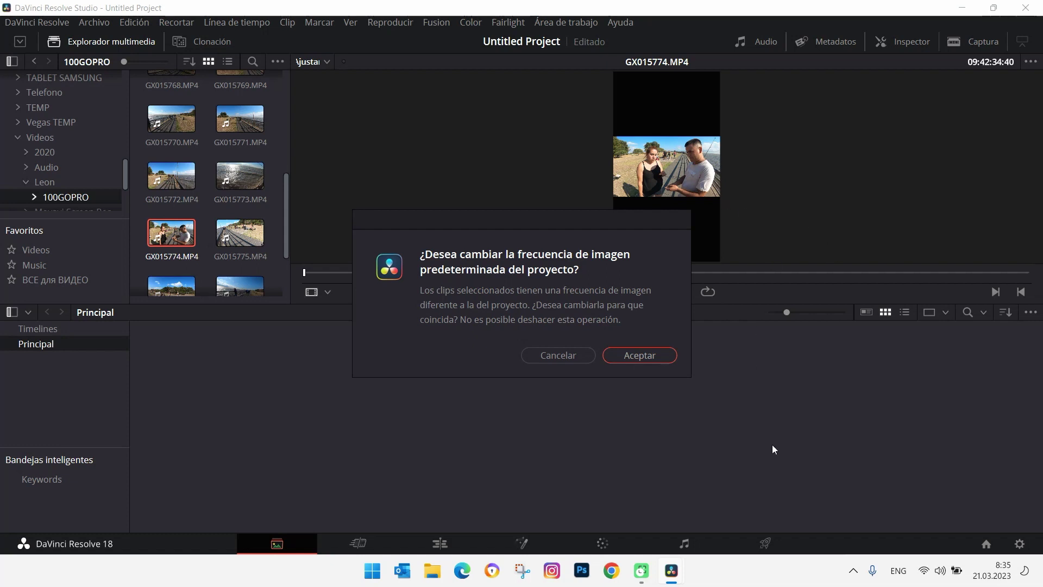
left_click(570, 359)
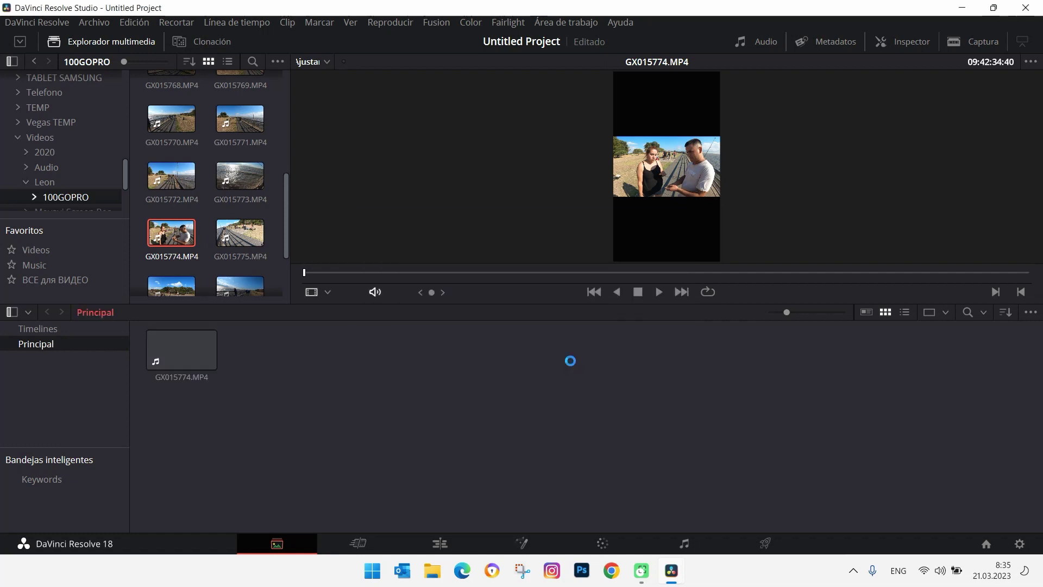
scroll(216, 184, "down", 3)
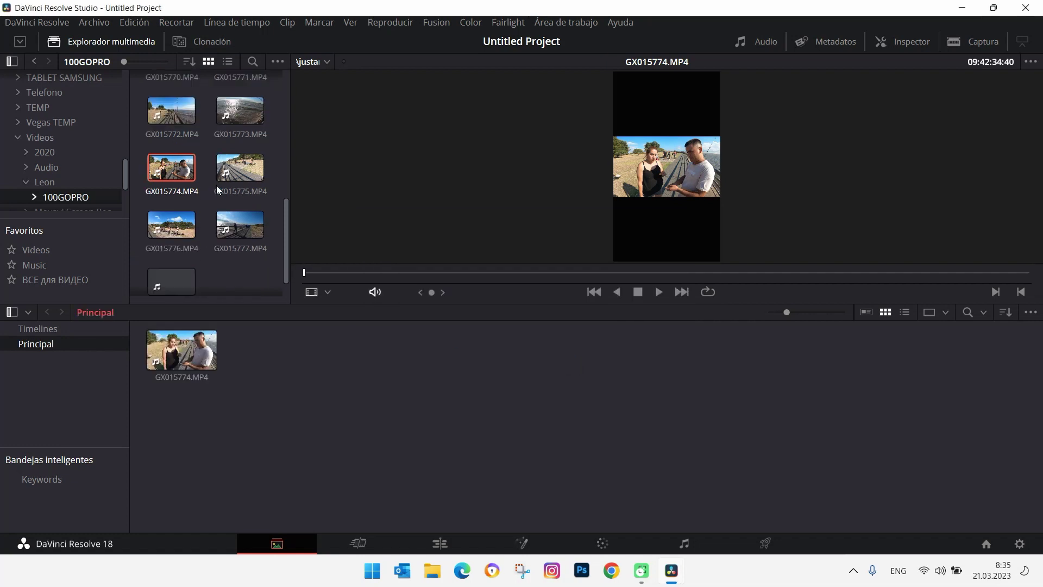
scroll(245, 215, "up", 3)
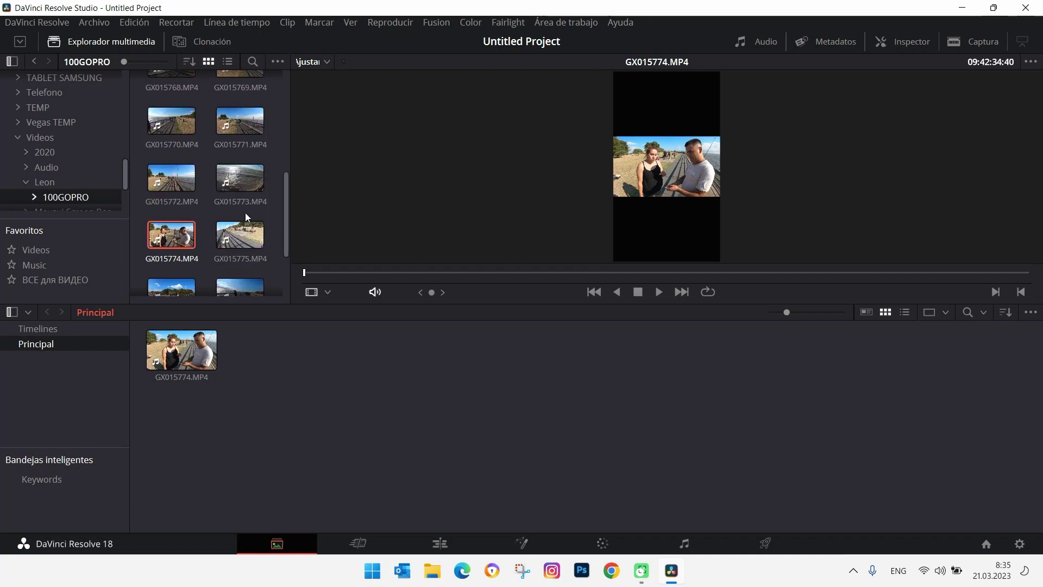
scroll(245, 216, "up", 2)
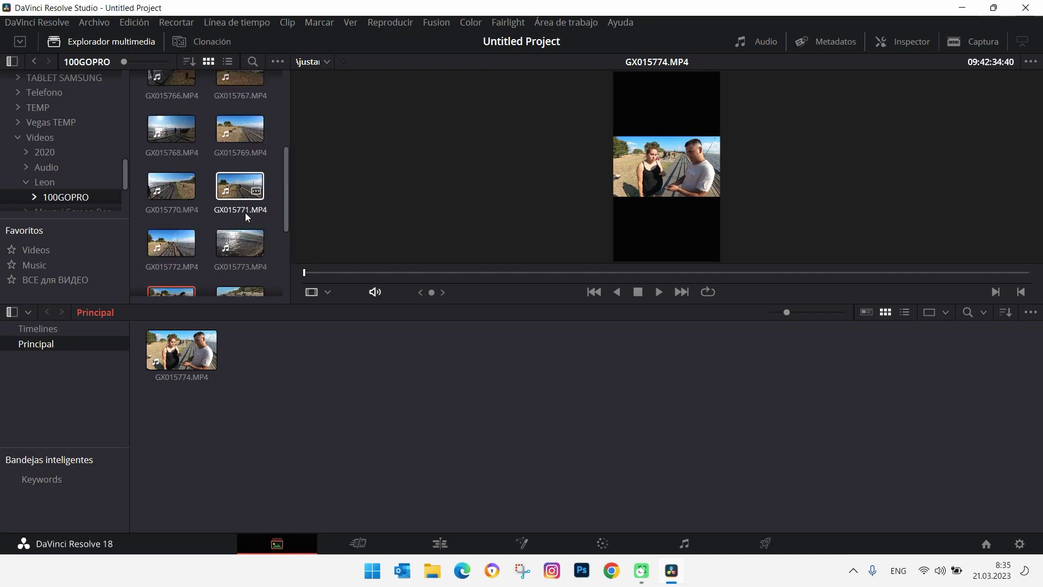
scroll(246, 213, "up", 3)
scroll(246, 203, "up", 1)
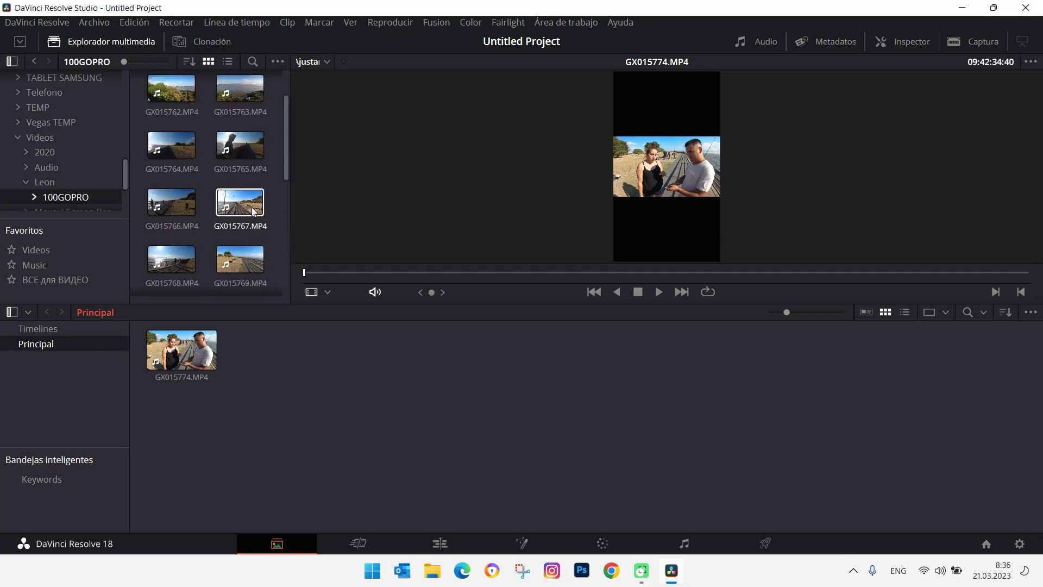
Add GX015765 to the media pool and place GX015774 at the start of a new timeline.
left_click_drag(239, 146, 542, 429)
key("shift+4")
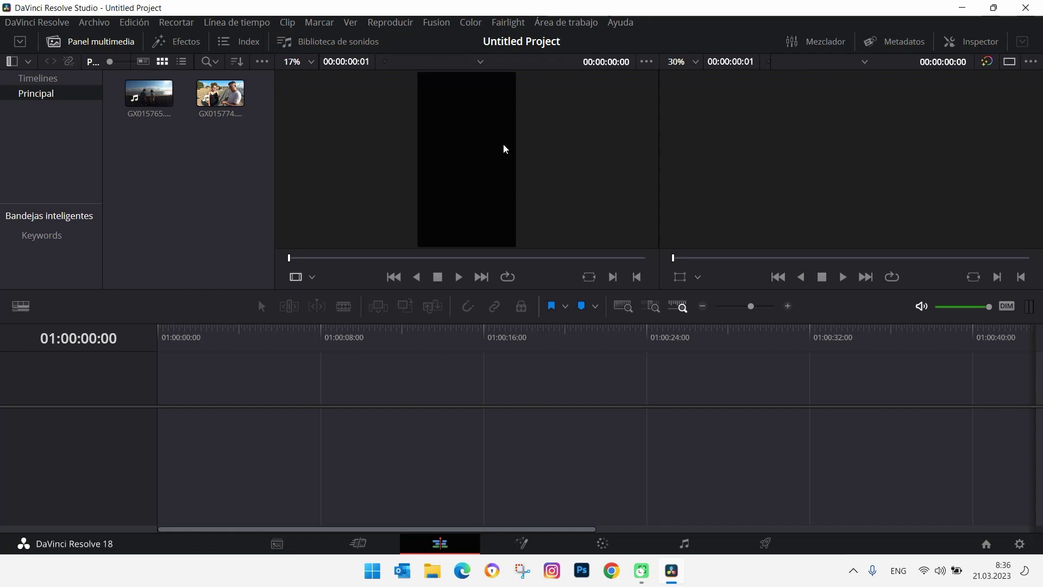
left_click_drag(223, 104, 176, 433)
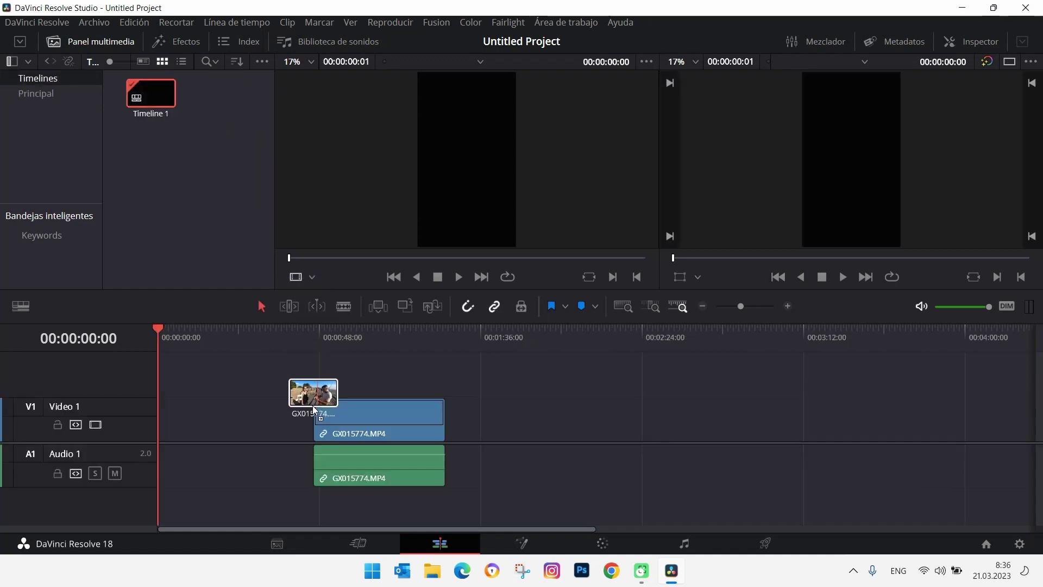
left_click_drag(177, 433, 161, 433)
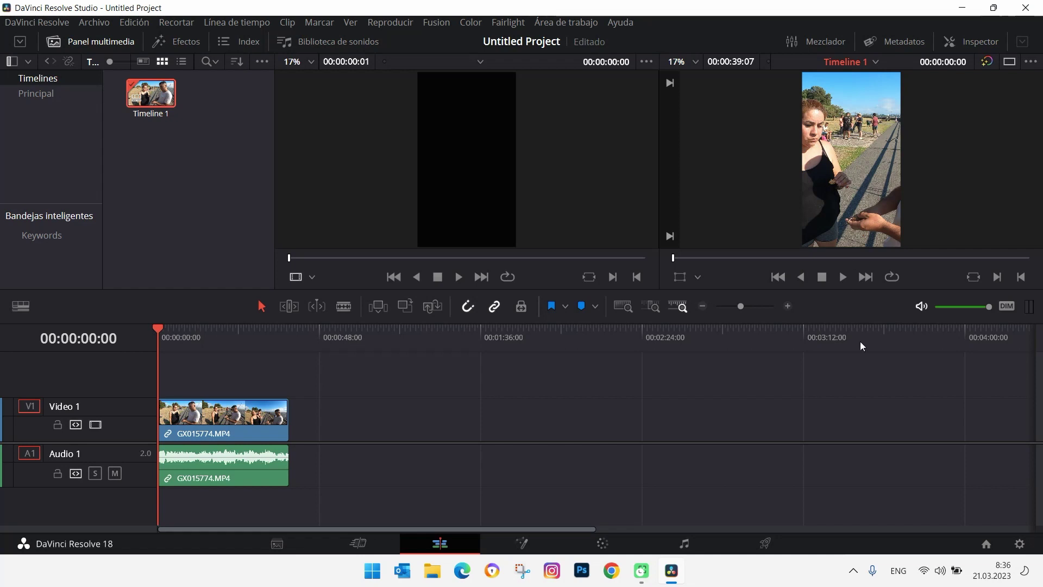
Preview the timeline's vertical framing, then select the GX015774 clip.
key("space")
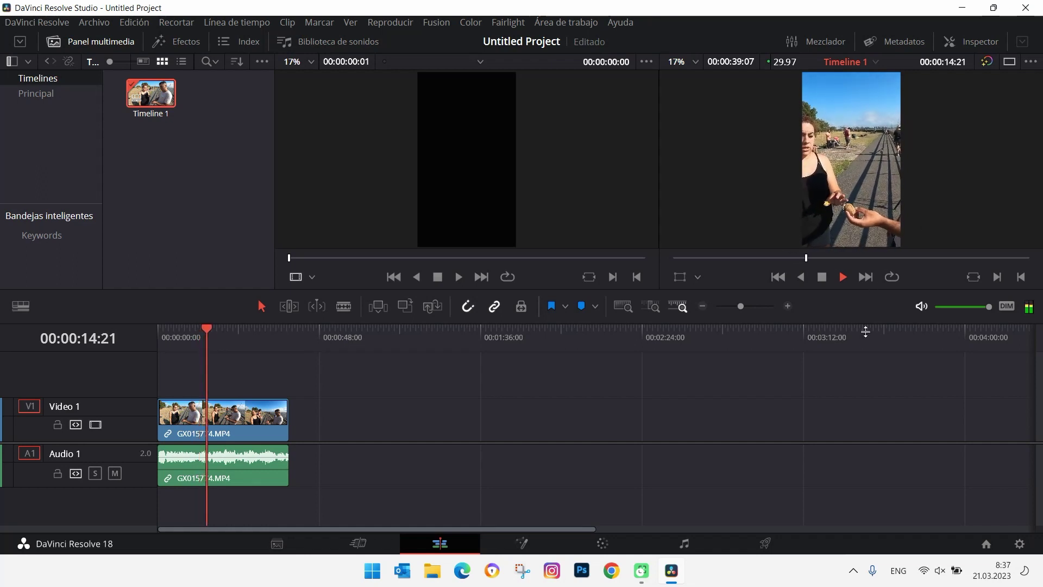
left_click(823, 278)
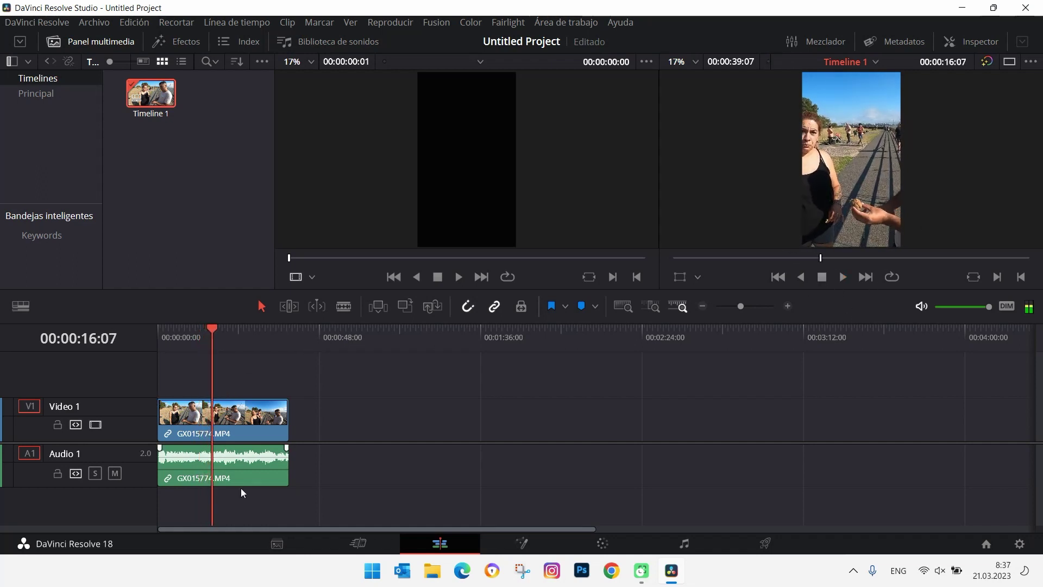
left_click(242, 470)
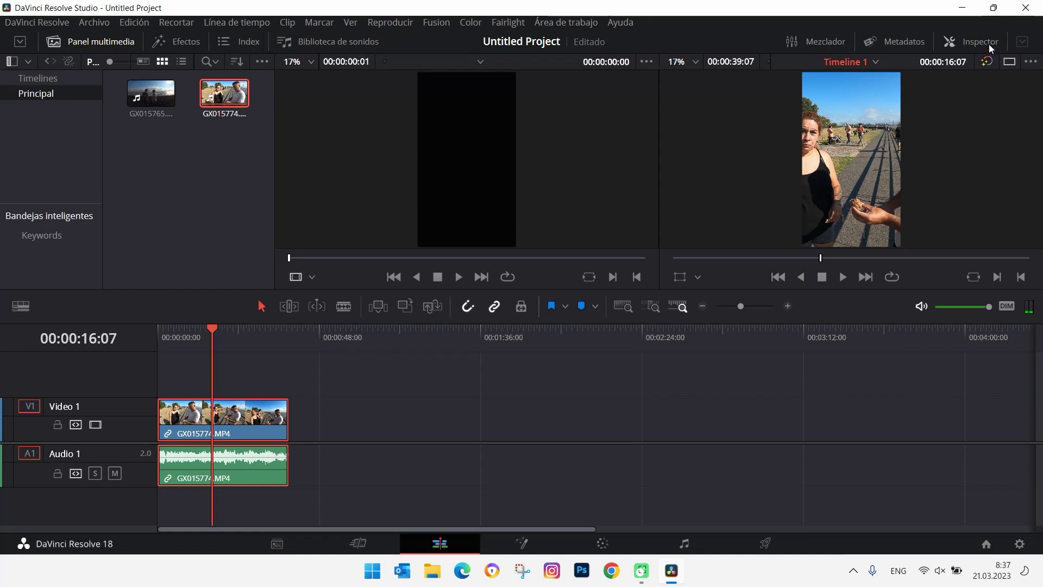
In the Inspector, trial-shift the clip's Position X to 172, preview it, then reset it to 0.
left_click(978, 42)
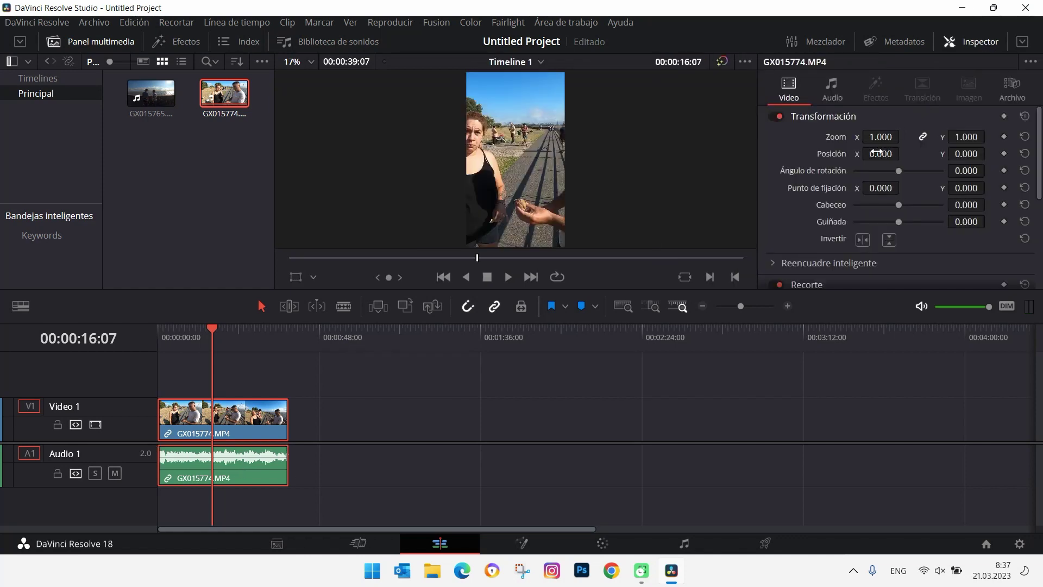
left_click_drag(880, 154, 903, 154)
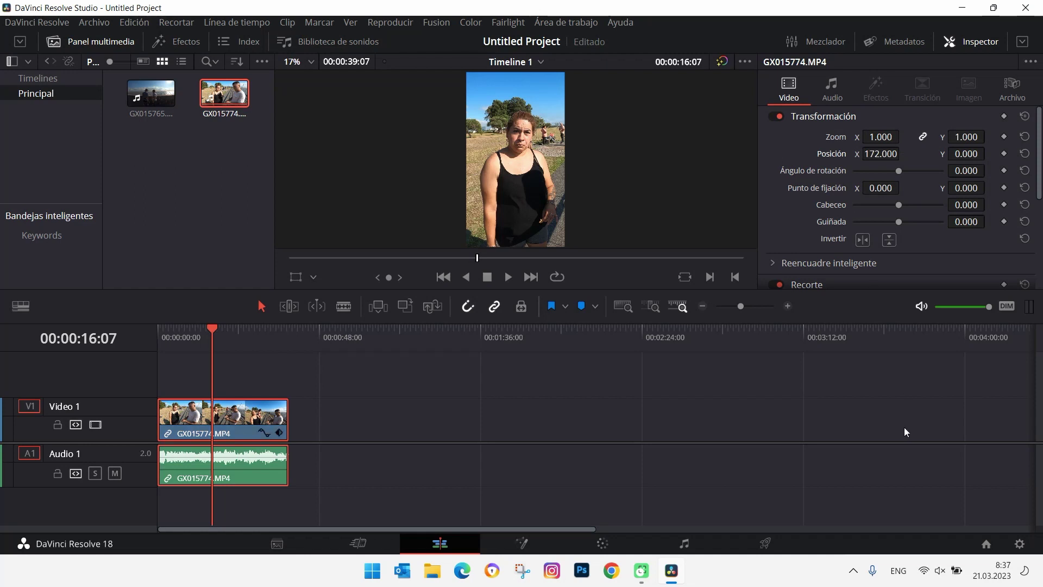
left_click(509, 277)
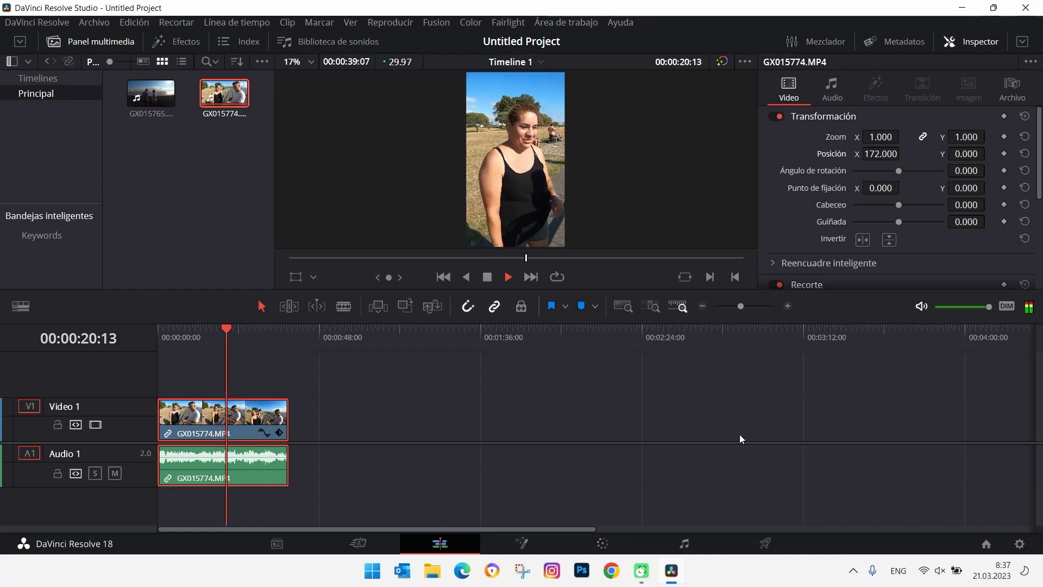
key("space")
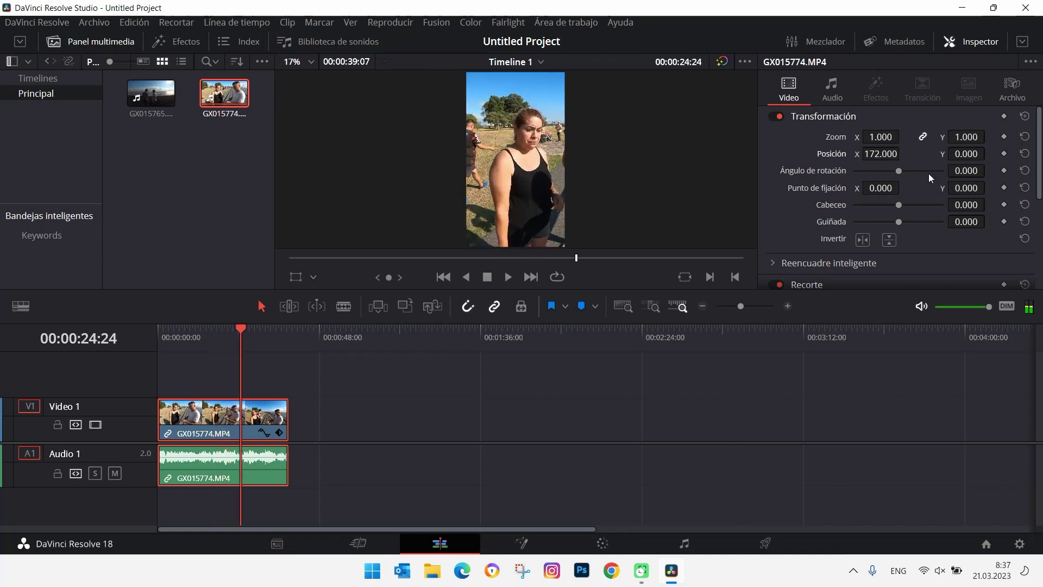
left_click(1025, 155)
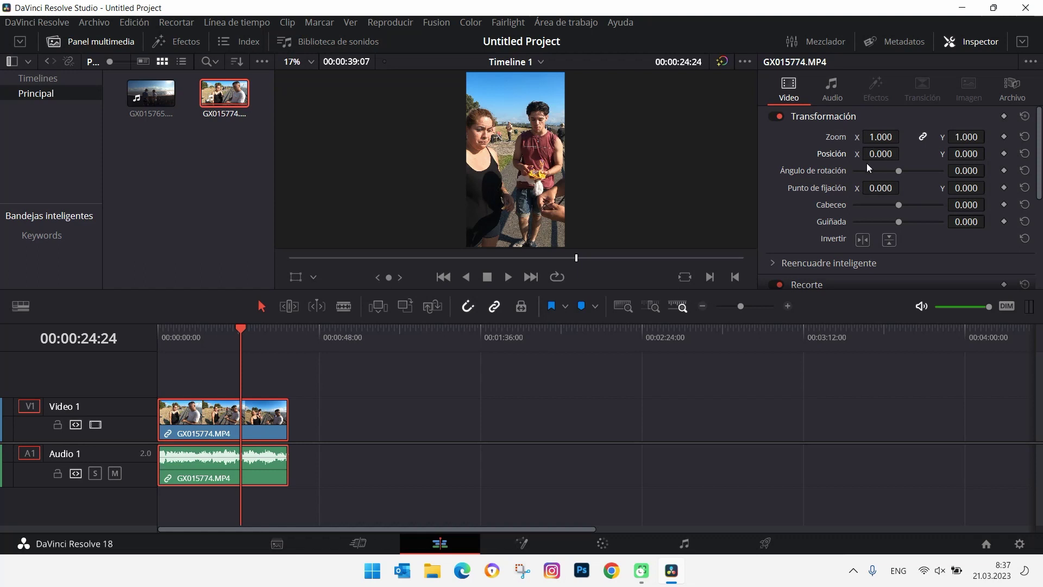
left_click(172, 329)
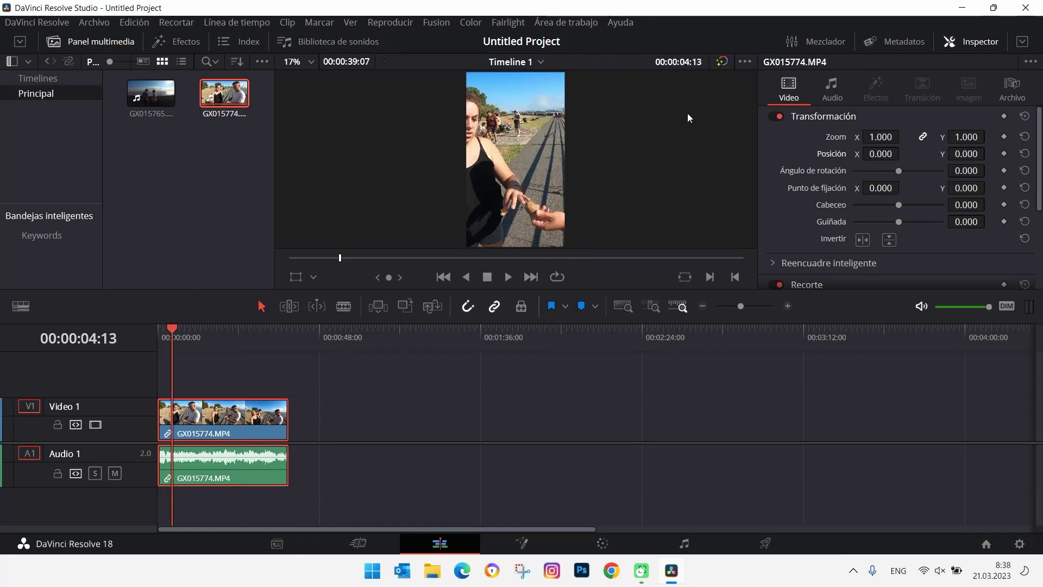
scroll(952, 132, "down", 2)
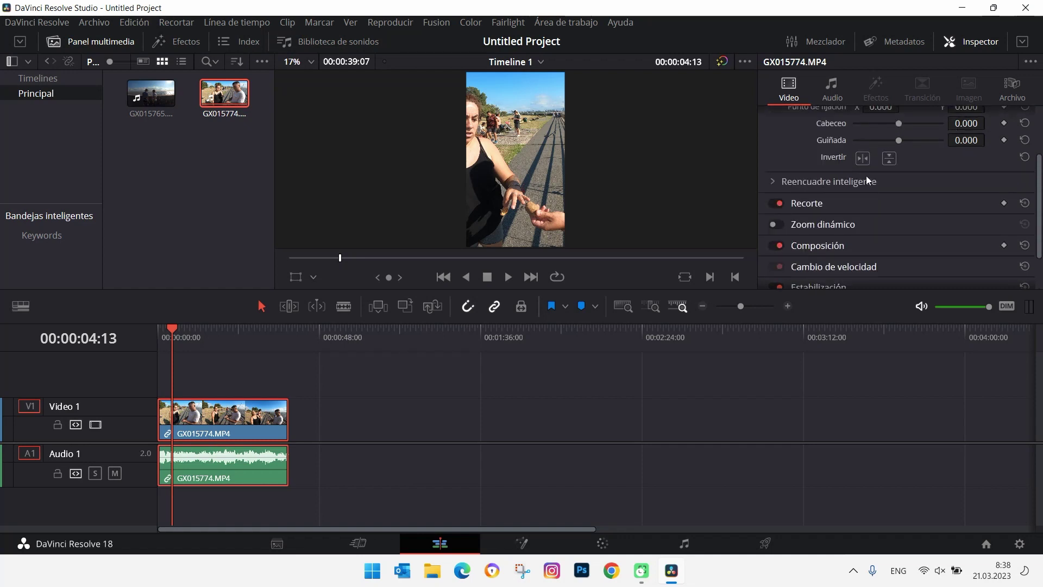
left_click(919, 181)
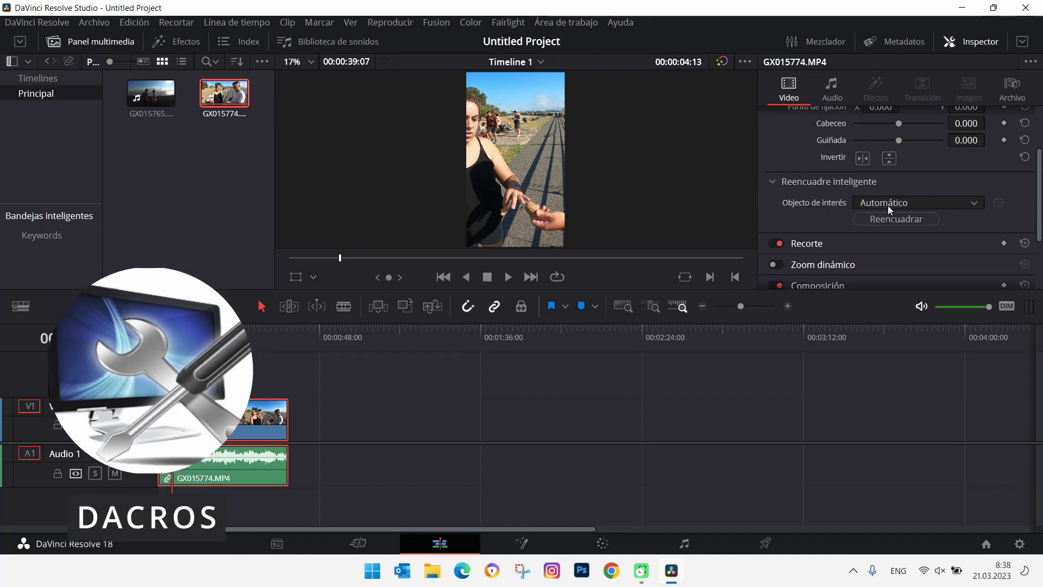
left_click(891, 222)
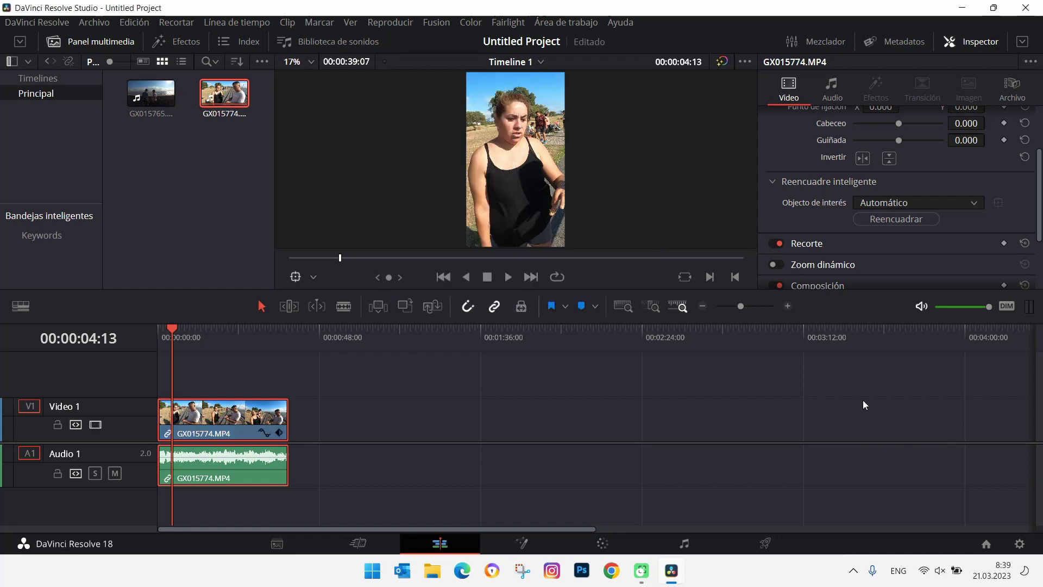
key("space")
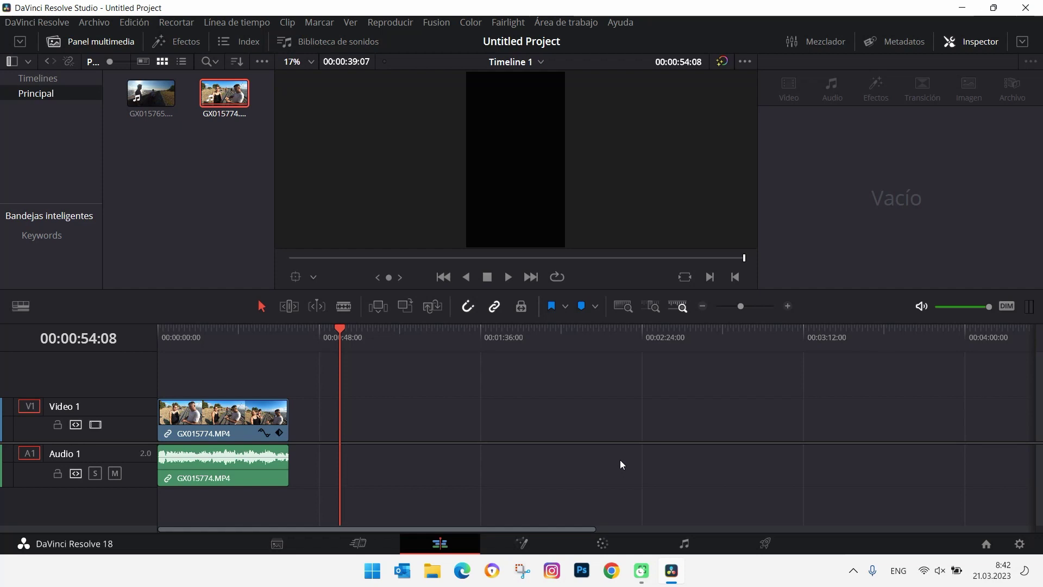
Place GX015774 again on V1 at about 0:54, select it, and park the playhead at 1:03:12.
left_click_drag(221, 100, 354, 445)
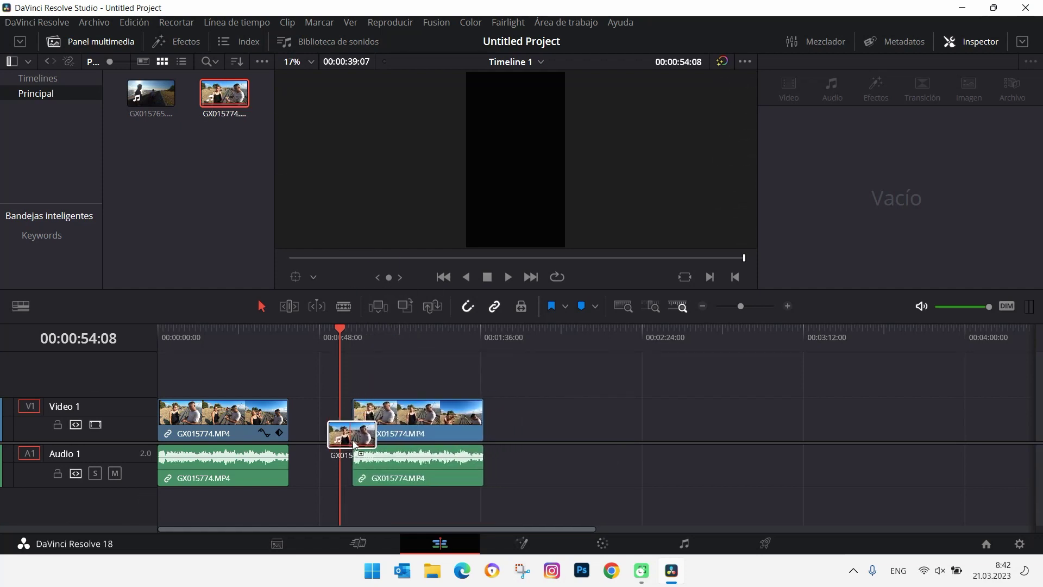
left_click_drag(354, 444, 364, 431)
left_click(361, 343)
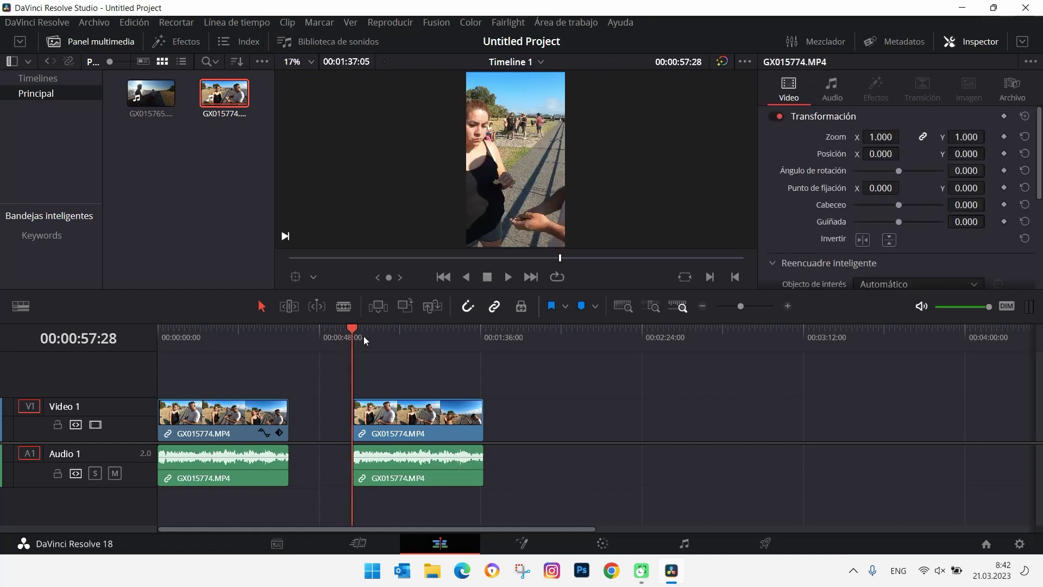
left_click(371, 335)
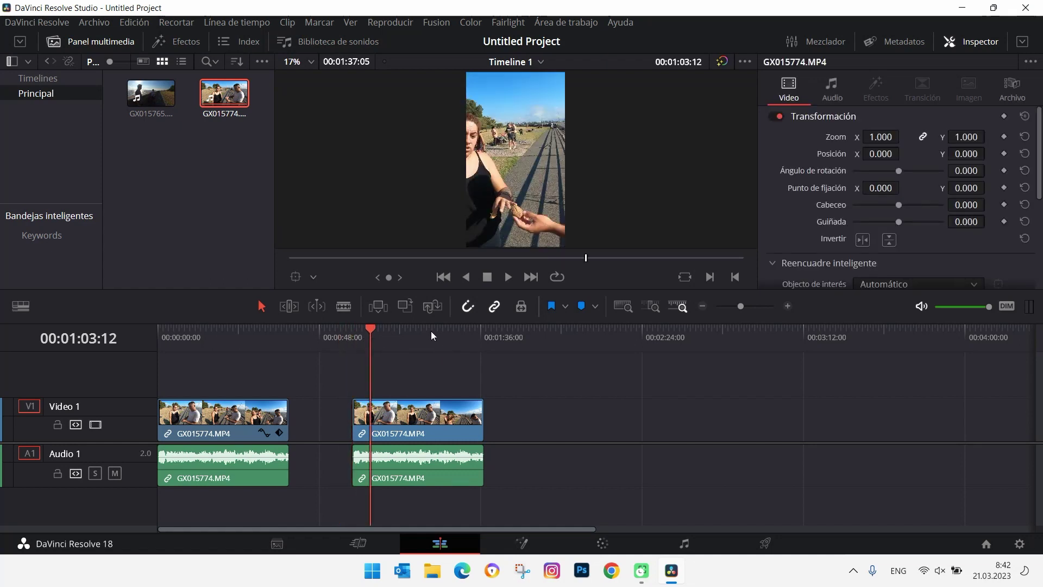
Set the second clip's Position X to -335 to frame the man.
left_click_drag(959, 154, 904, 153)
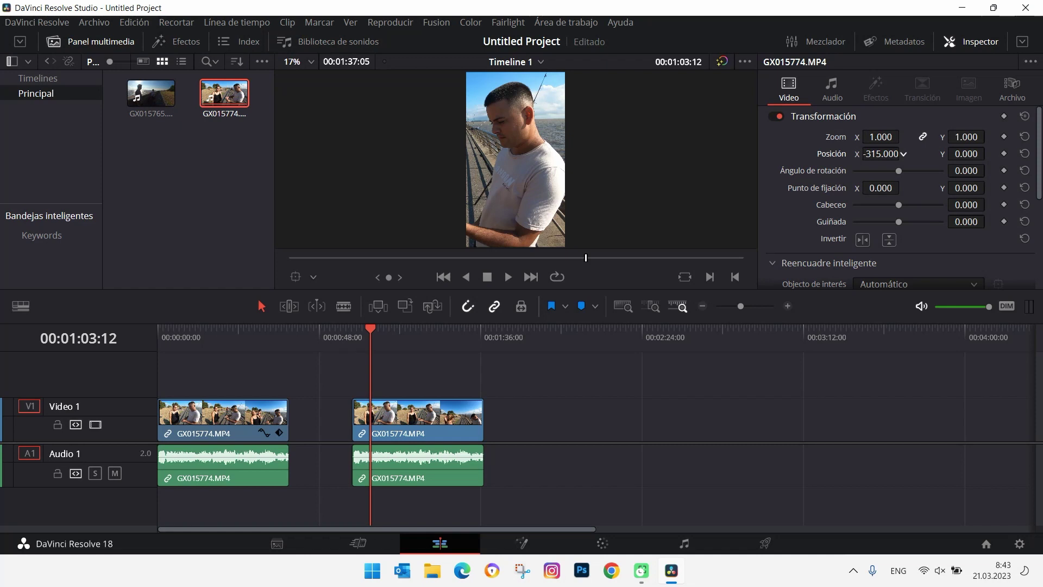
left_click_drag(903, 154, 903, 154)
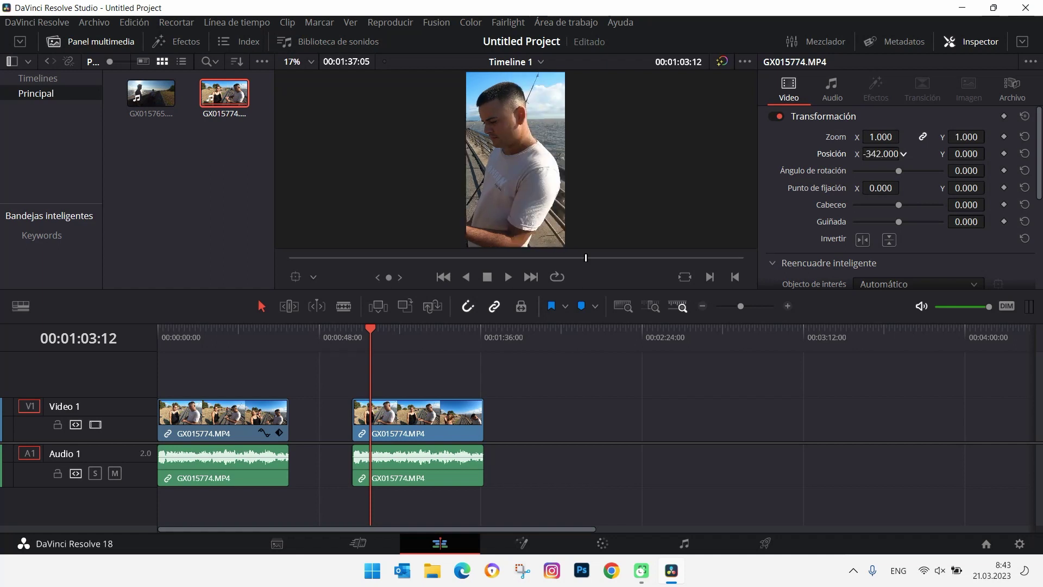
left_click_drag(904, 153, 905, 154)
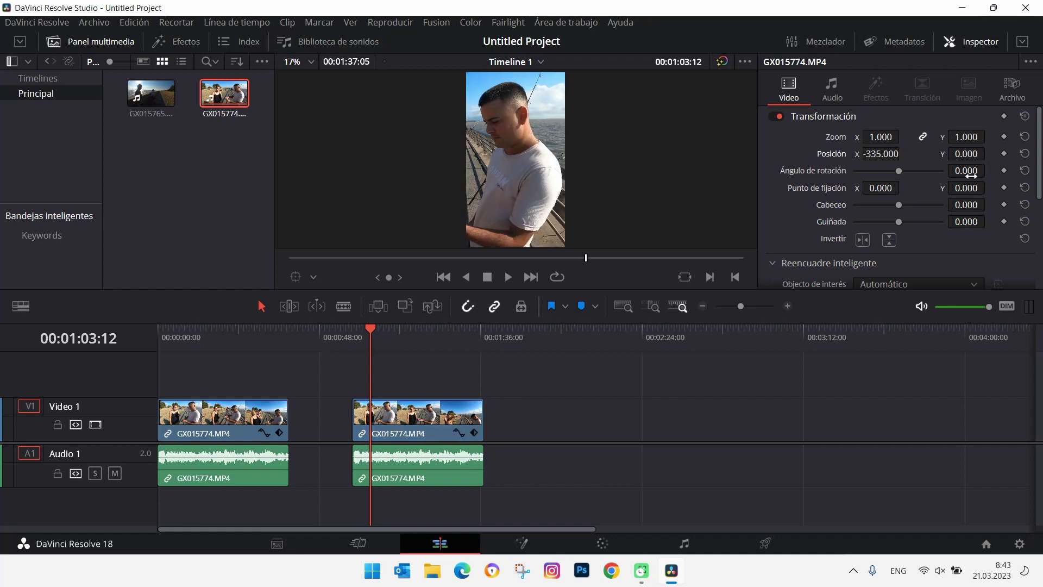
scroll(971, 175, "down", 3)
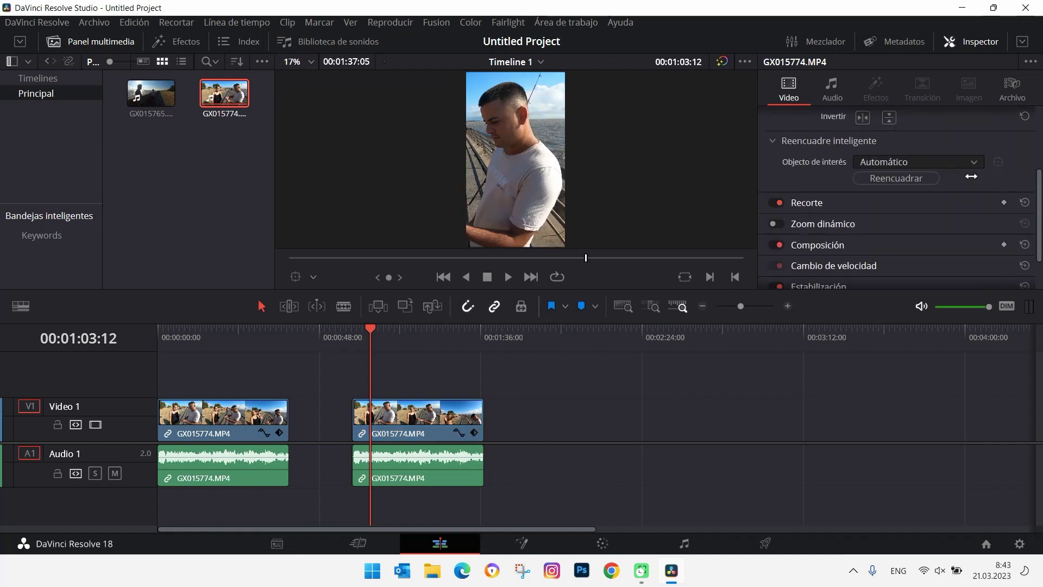
Set Smart Reframe to Punto de referencia, fit the box around the man, and run Reframe.
left_click(941, 161)
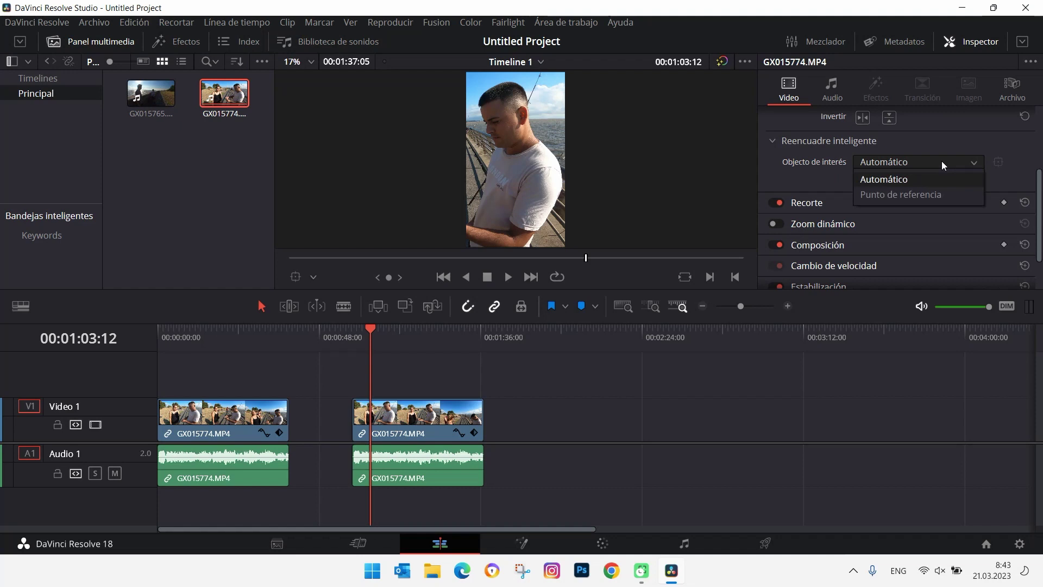
left_click(907, 194)
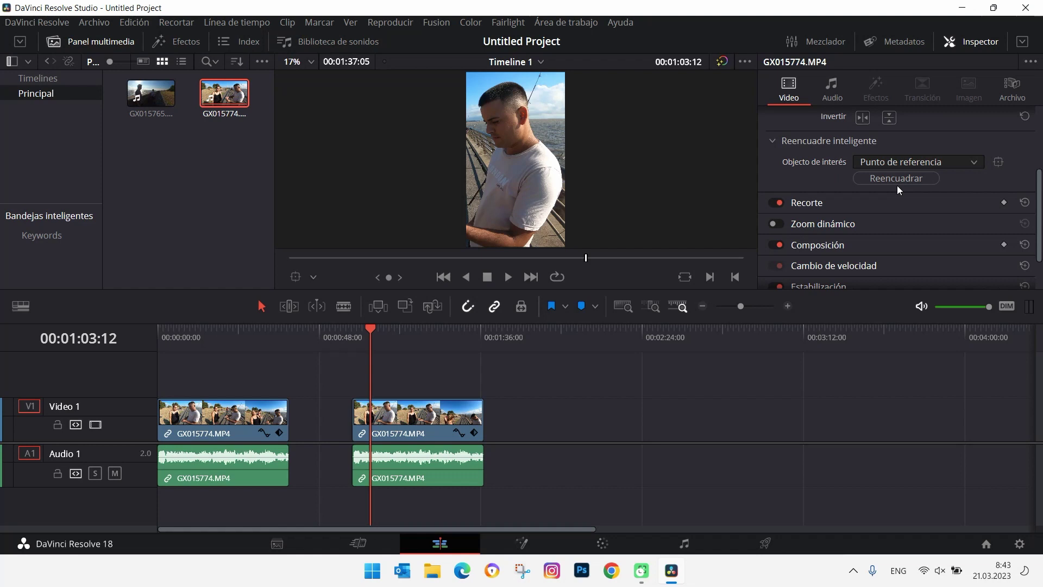
left_click(901, 181)
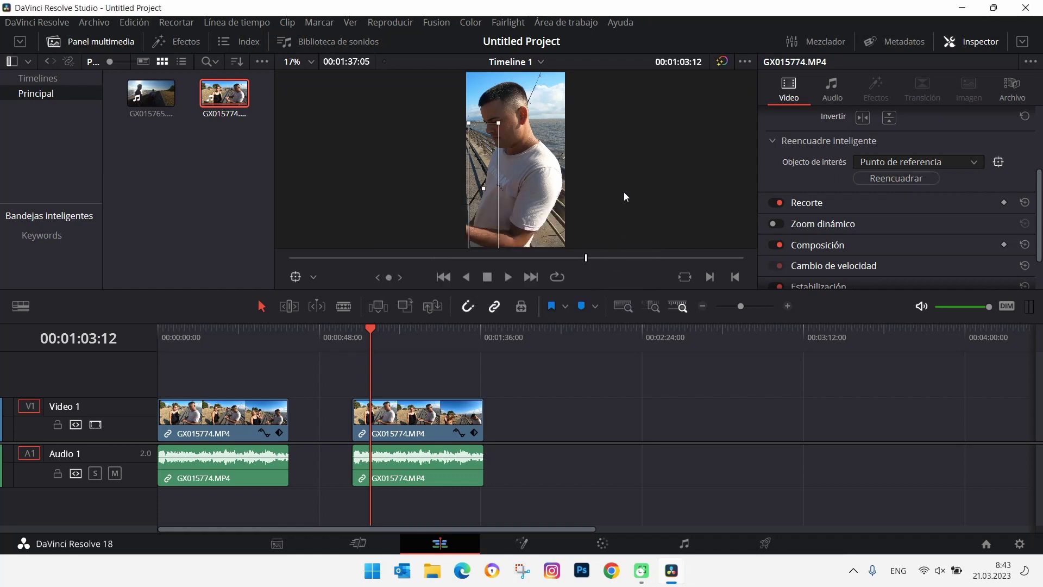
mouse_move(480, 187)
left_mouse_down()
mouse_move(519, 137)
mouse_move(511, 133)
left_mouse_up()
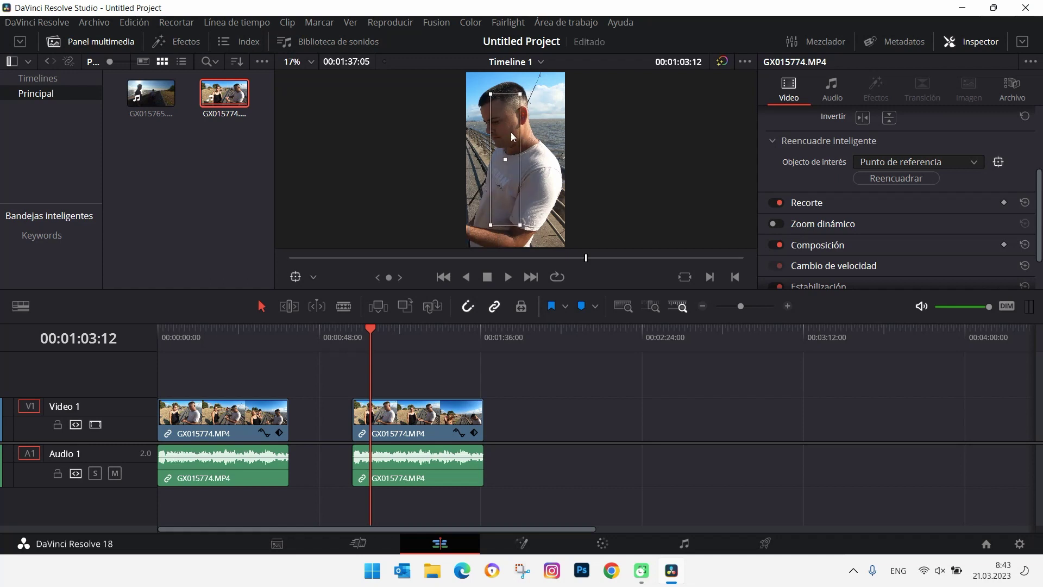
mouse_move(519, 228)
left_mouse_down()
mouse_move(559, 249)
mouse_move(540, 247)
left_mouse_up()
left_click_drag(533, 210, 536, 214)
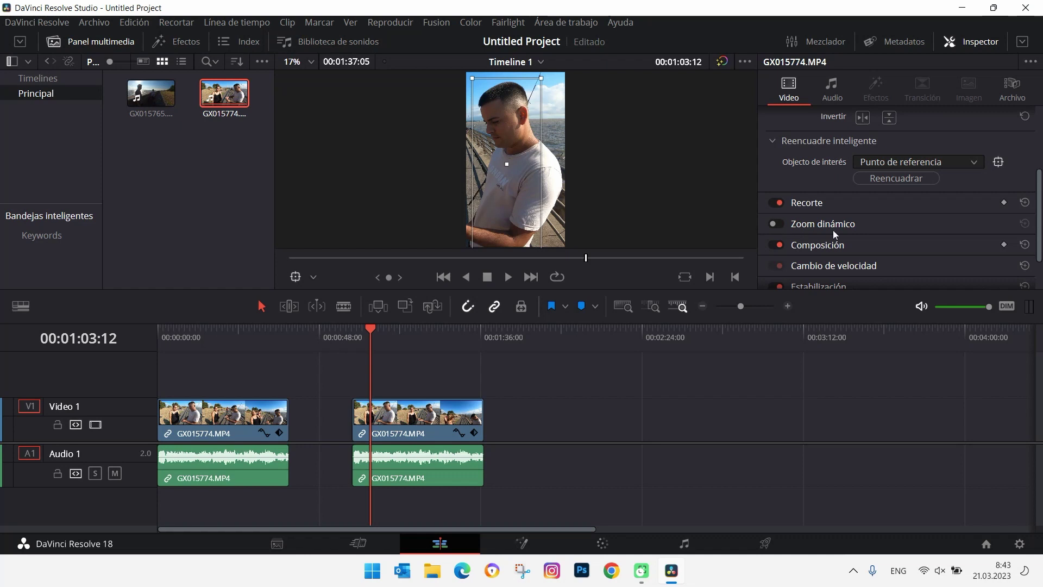
left_click(921, 179)
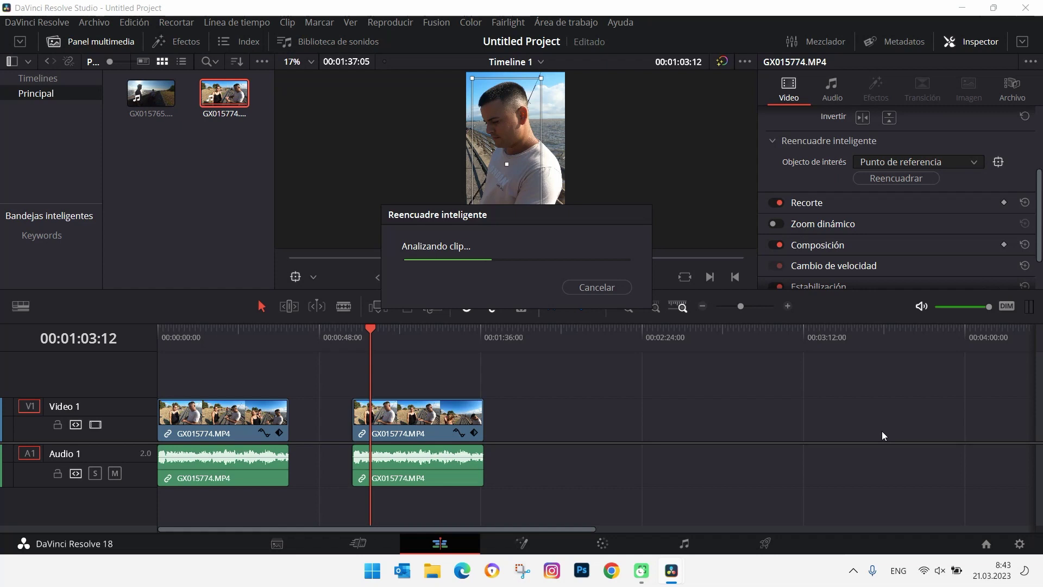
left_click(334, 331)
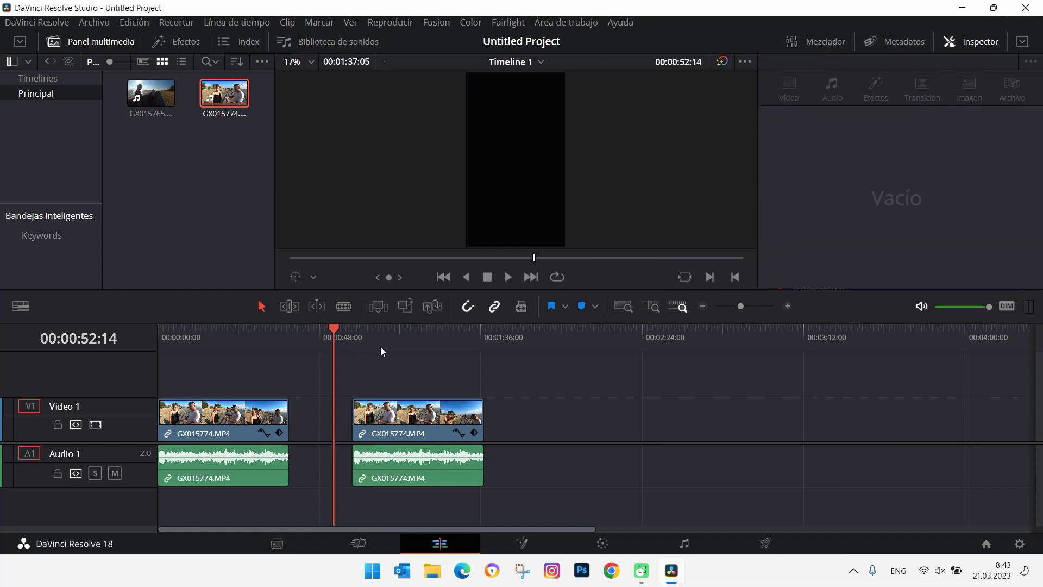
Play back the reframed second clip from its start to check the framing.
left_click(352, 344)
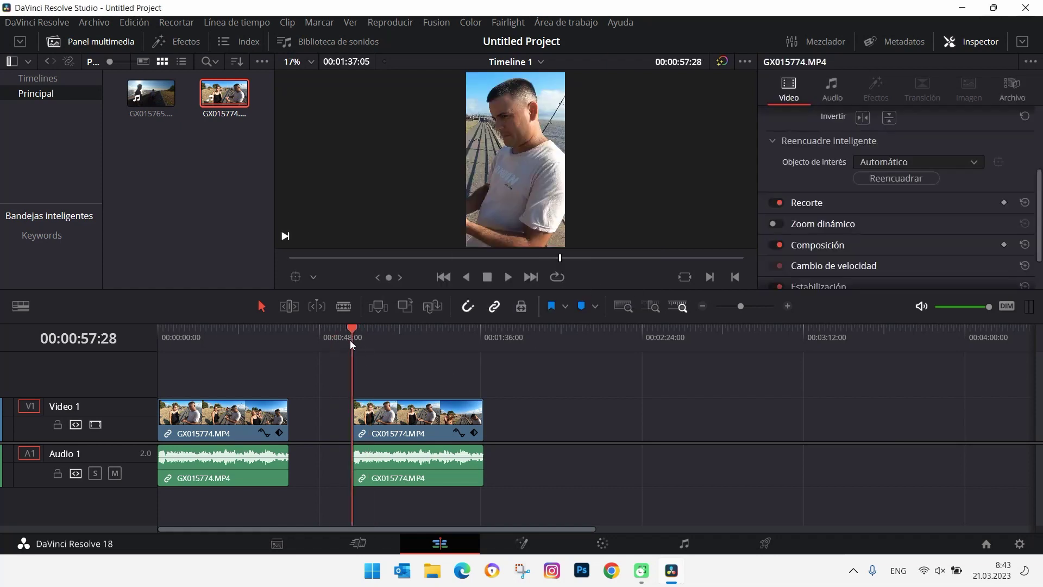
left_click(509, 277)
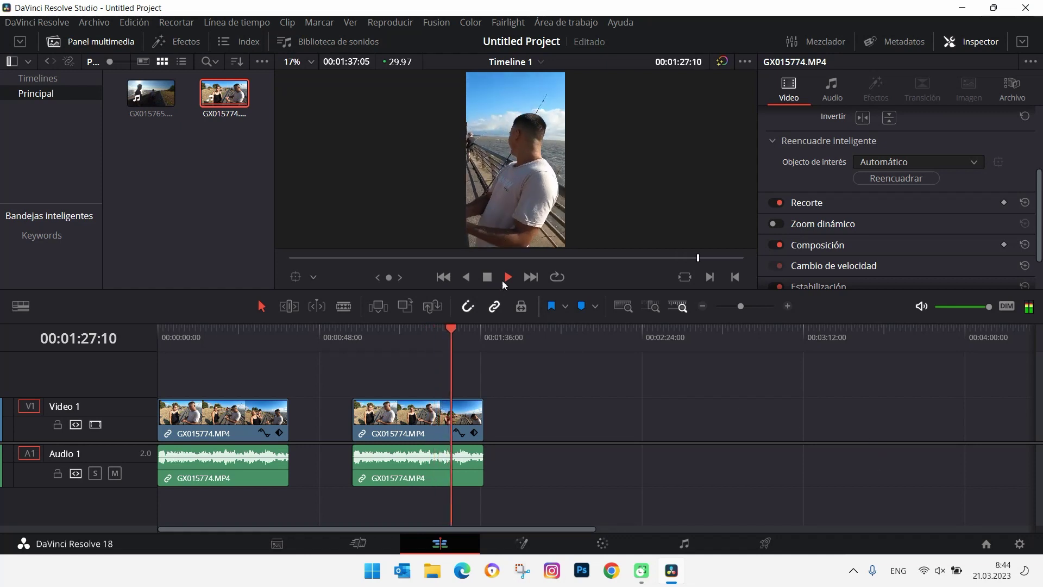
left_click(487, 276)
Slide the second clip left against the first clip and scrub both to verify.
left_click_drag(410, 418, 347, 417)
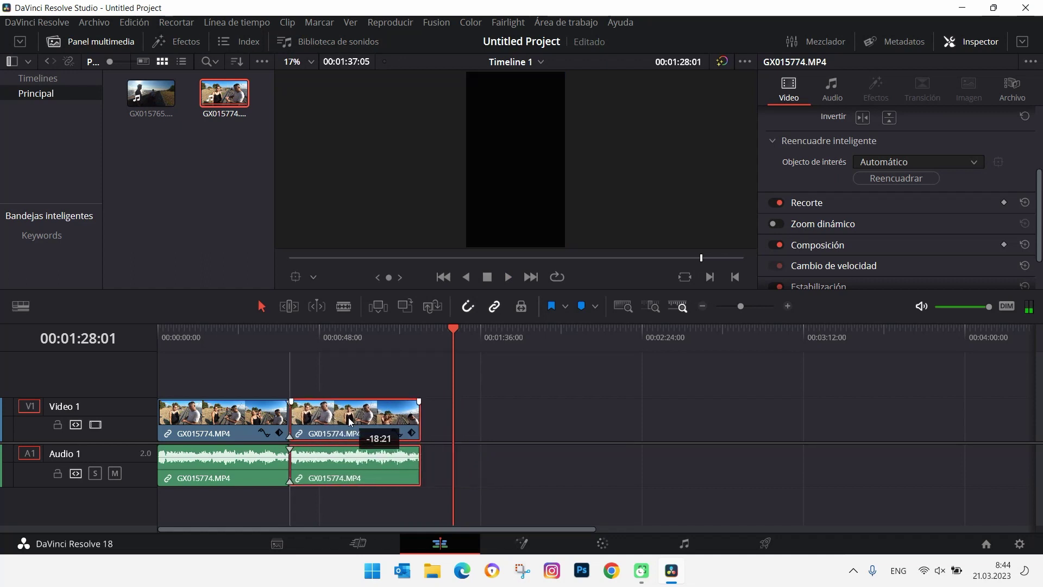
left_click(223, 336)
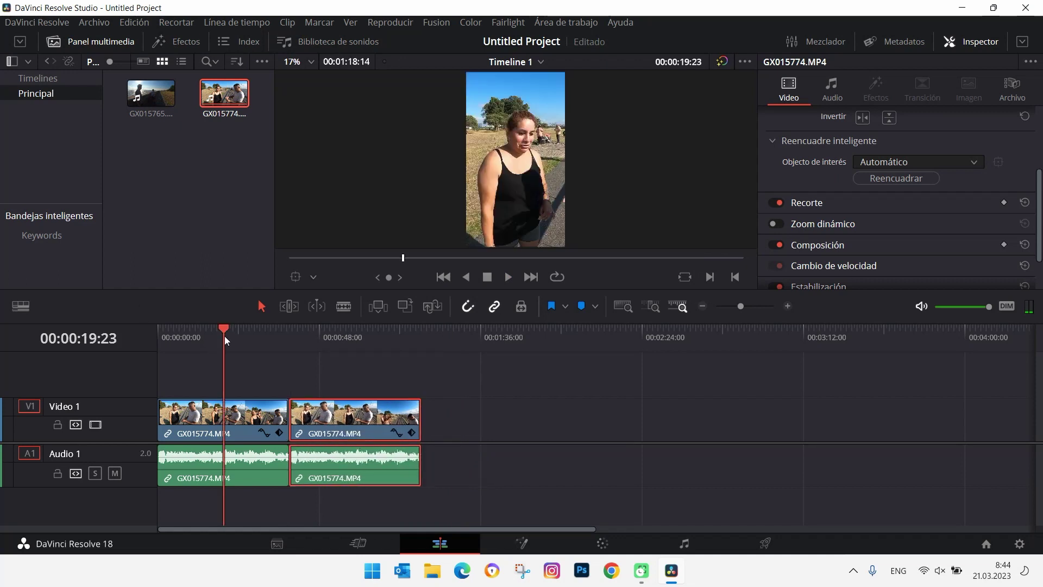
left_click(356, 338)
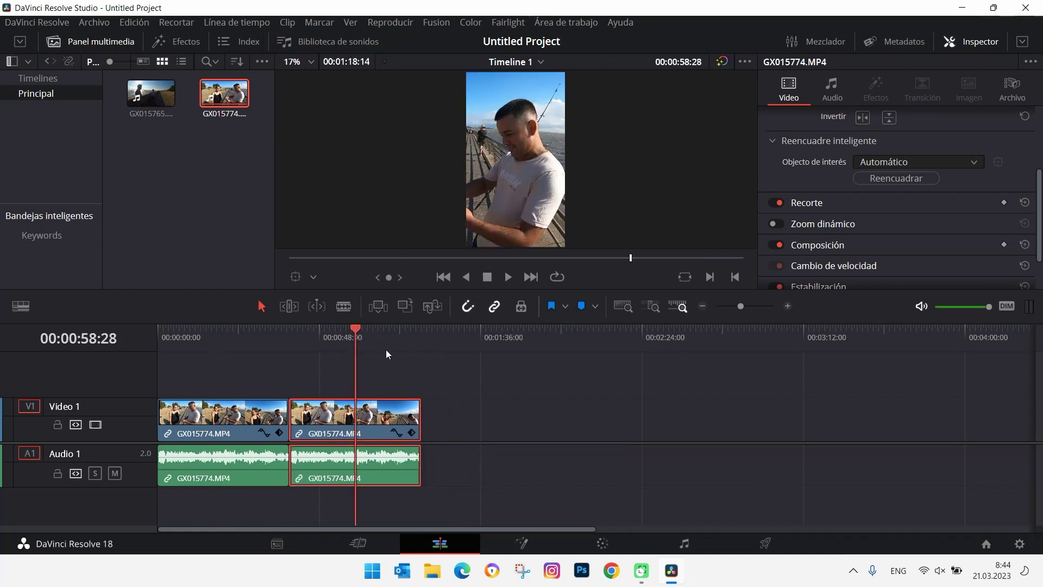
left_click(251, 339)
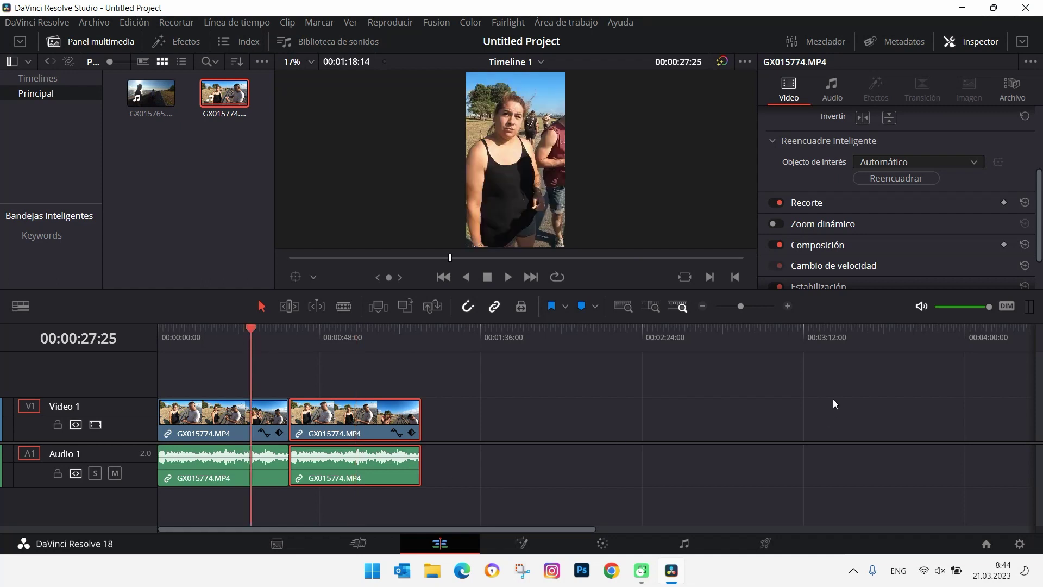
left_click(771, 545)
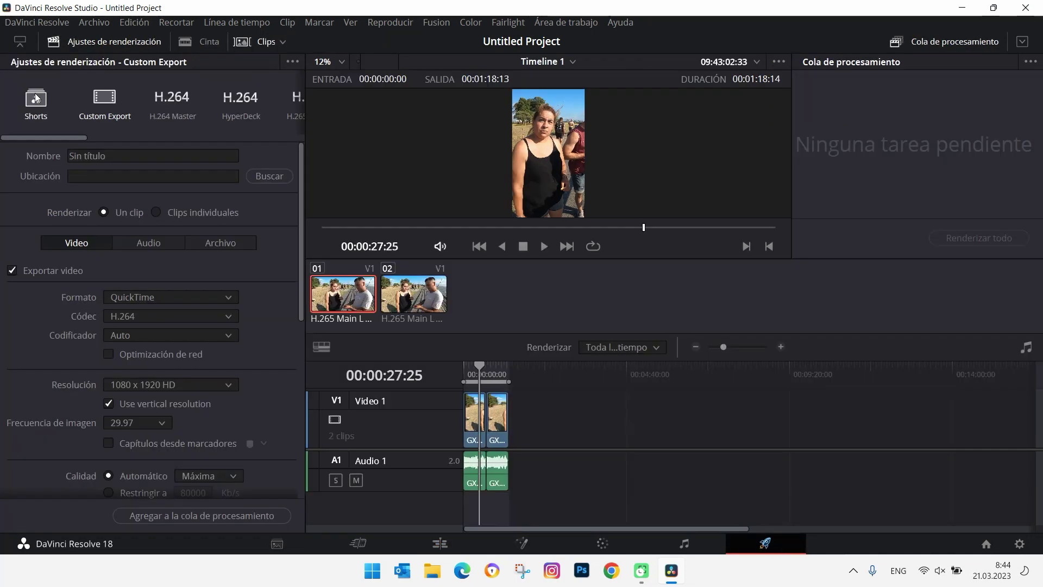
Load the Shorts render preset and rename the output file to 'test'.
left_click(35, 103)
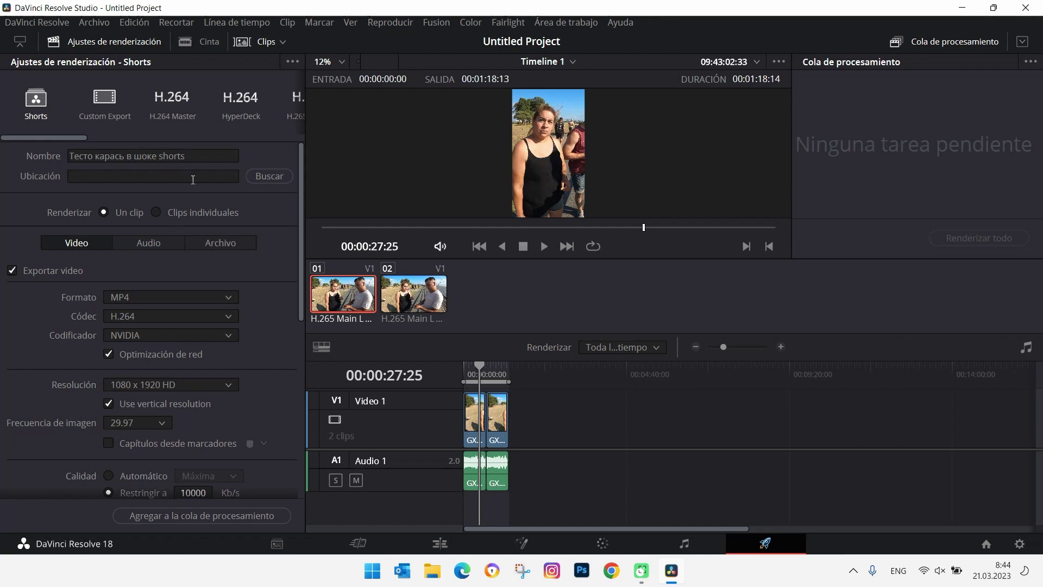
left_click_drag(199, 159, 30, 159)
type("test")
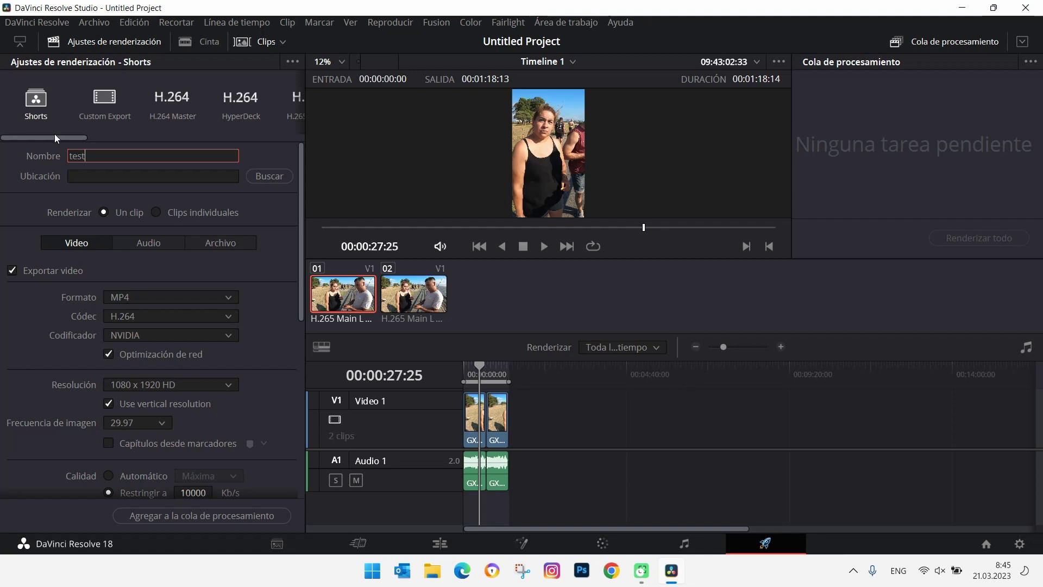
left_click(269, 176)
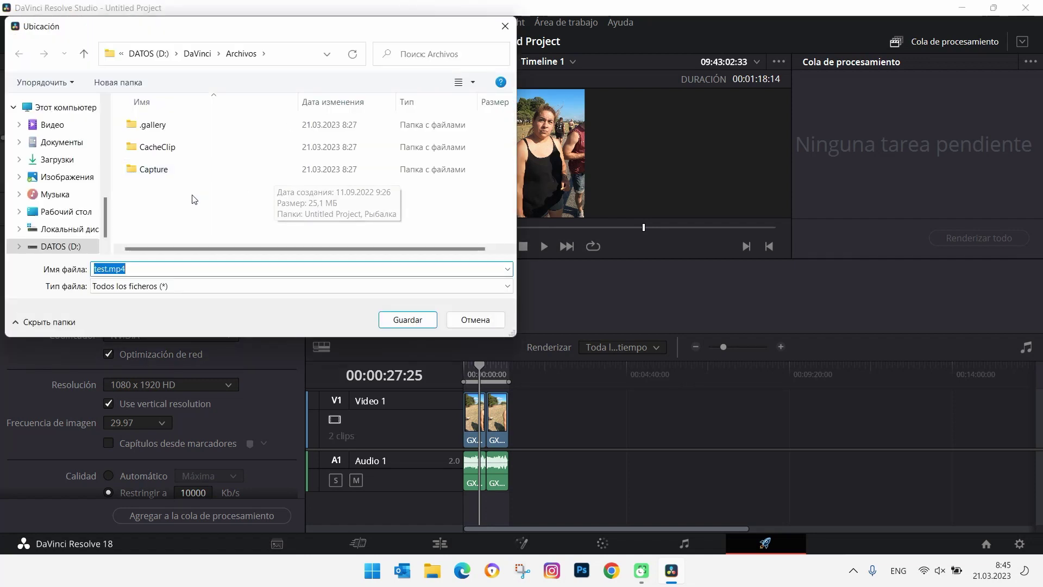
Save test.mp4 to D:\Videos, keep H.264 at 29.97 fps, and add the job to the render queue.
key("Escape")
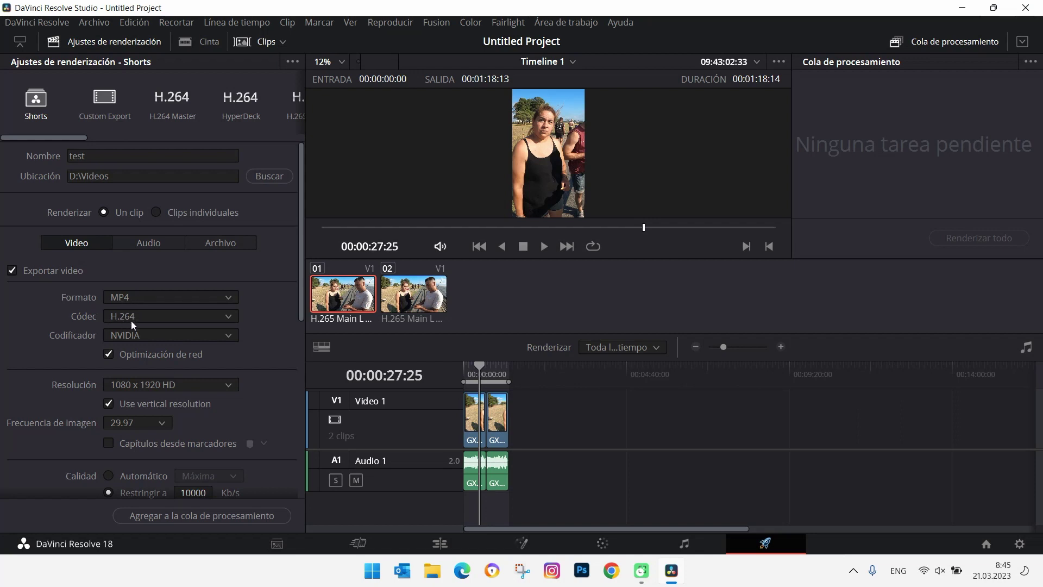
left_click(168, 320)
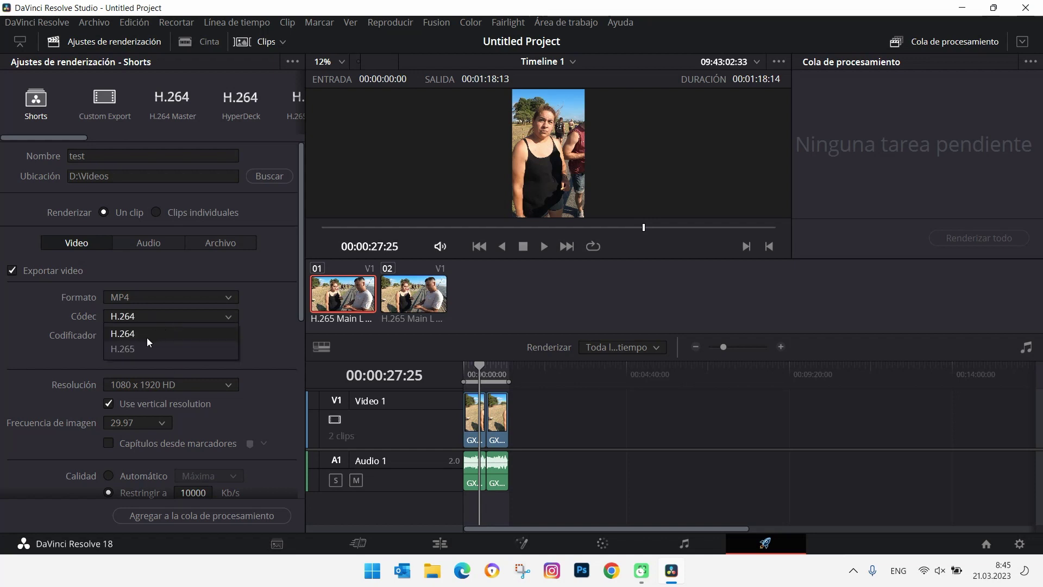
left_click(157, 331)
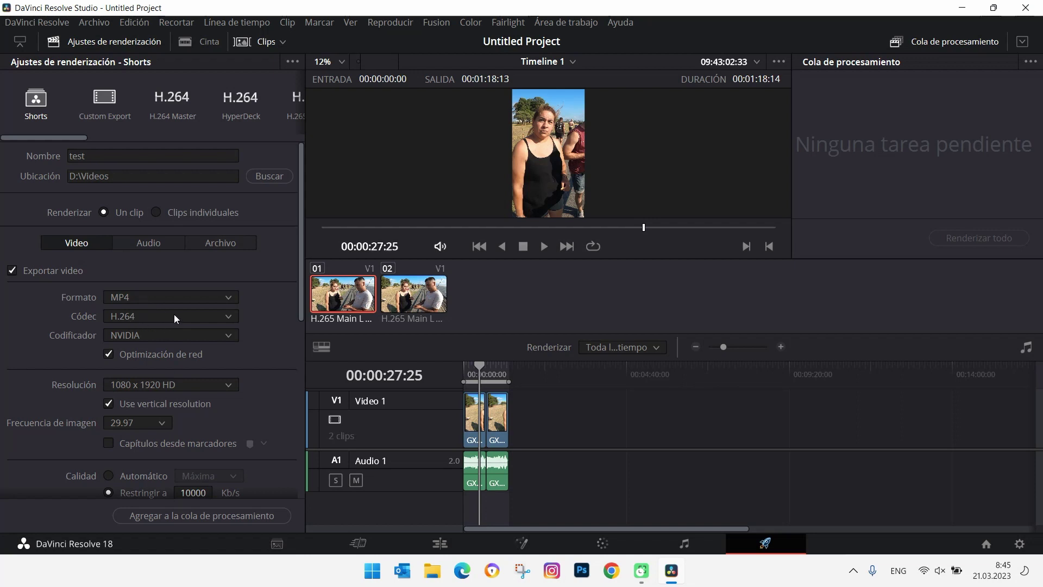
scroll(174, 314, "down", 1)
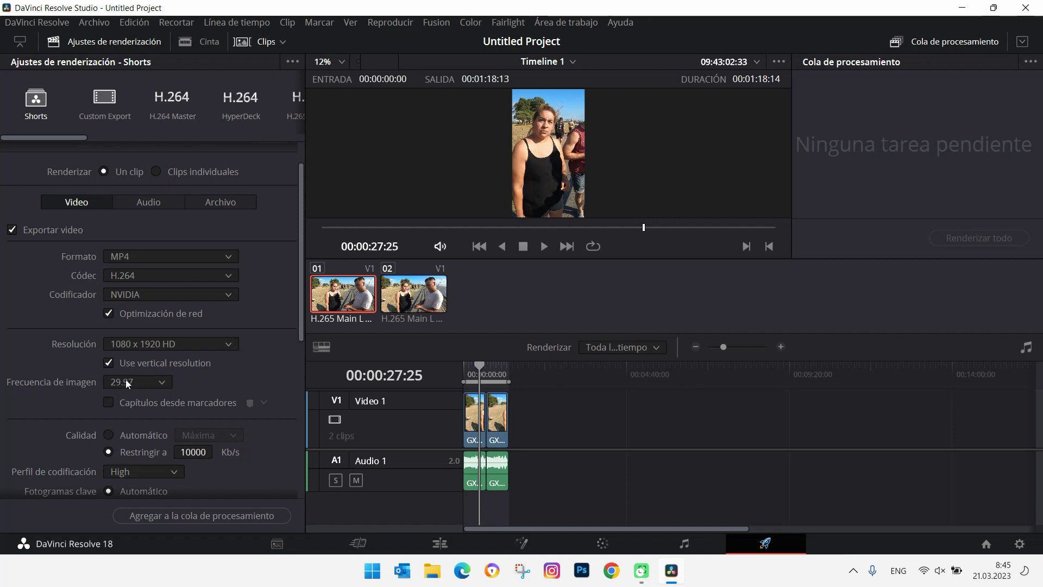
left_click(155, 383)
left_click(154, 383)
left_click(241, 516)
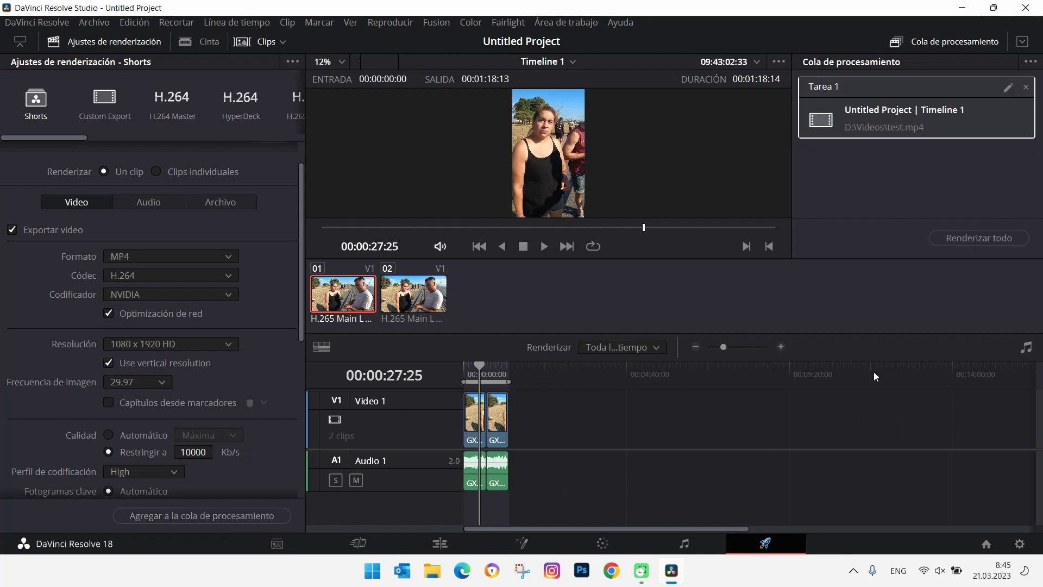
Start rendering Job 1 in the Render Queue to export test.mp4.
left_click(973, 240)
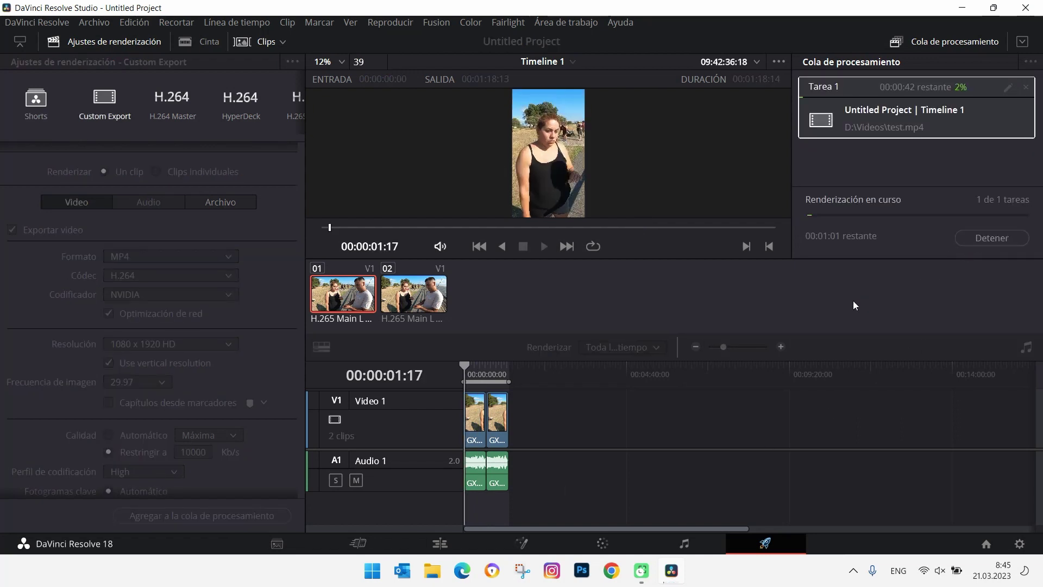